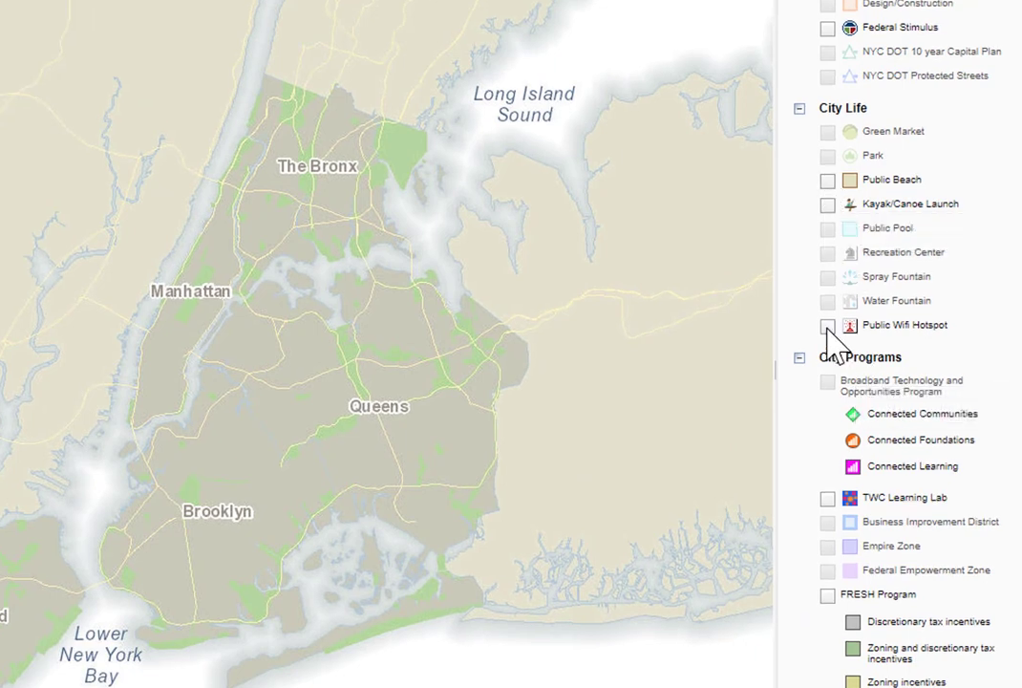
# Preview the Public Wifi Hotspot layer on the New York City map and turn on the Kayak/Canoe Launch layer
pyautogui.click(827, 325)
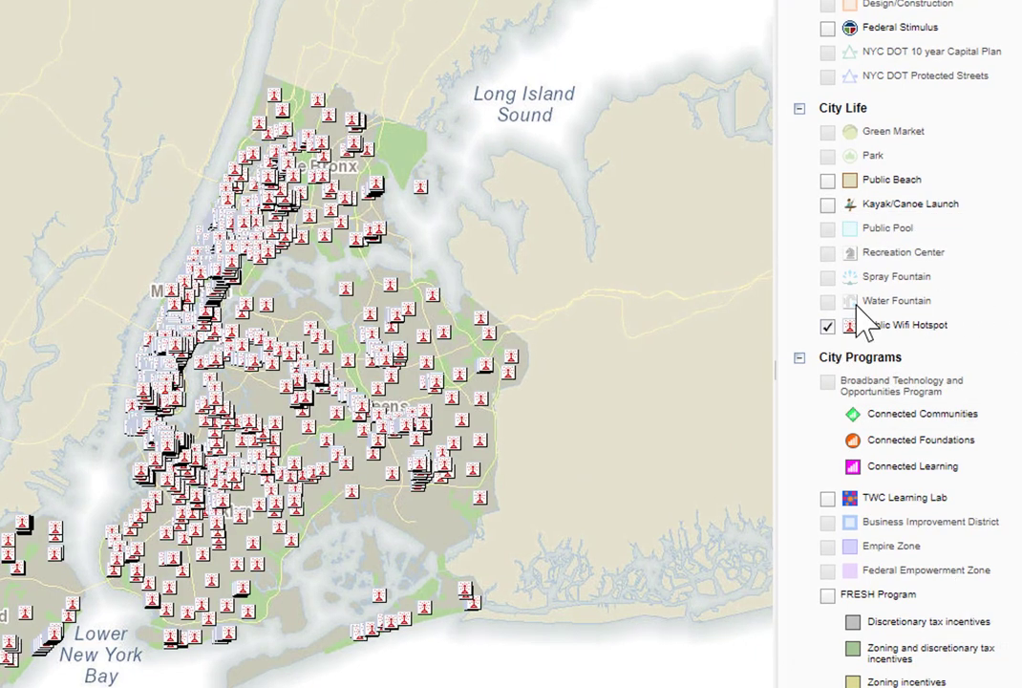
pyautogui.click(828, 326)
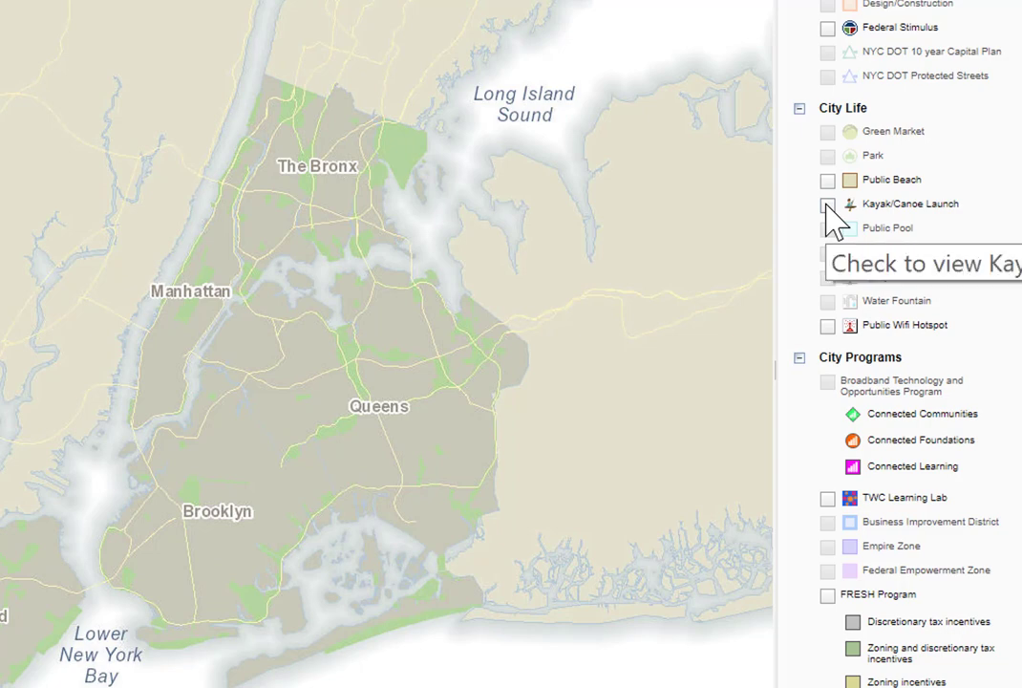
pyautogui.click(827, 205)
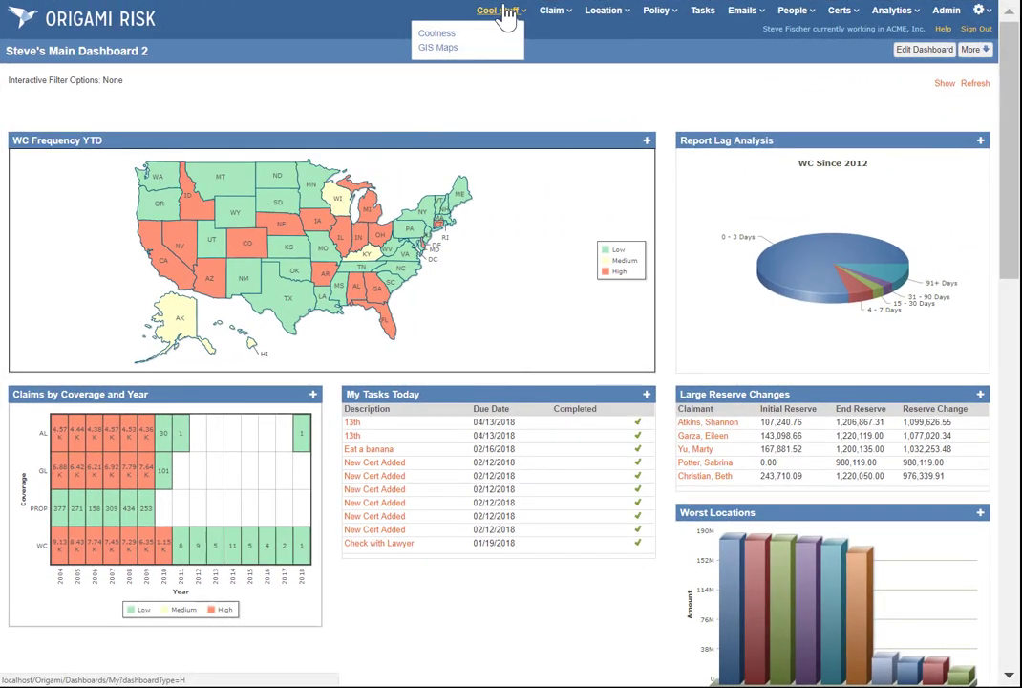
# Open the Brooklyn Playgrounds GIS map in Origami Risk and preview the Imagery and Topographic base maps, ending on Streets
pyautogui.click(487, 48)
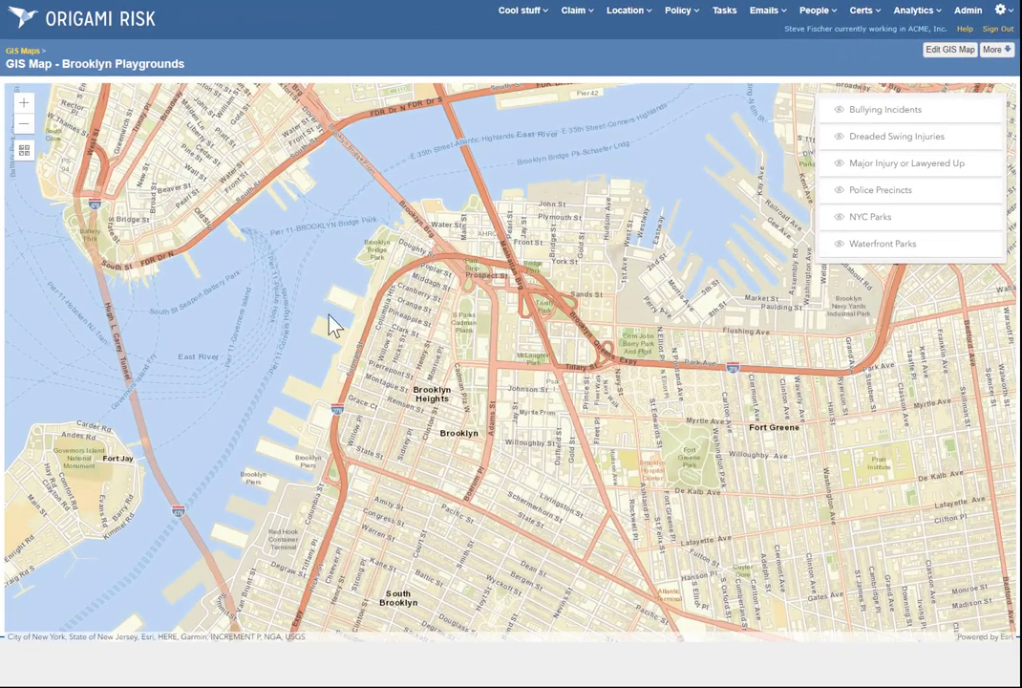
pyautogui.click(25, 150)
pyautogui.click(100, 170)
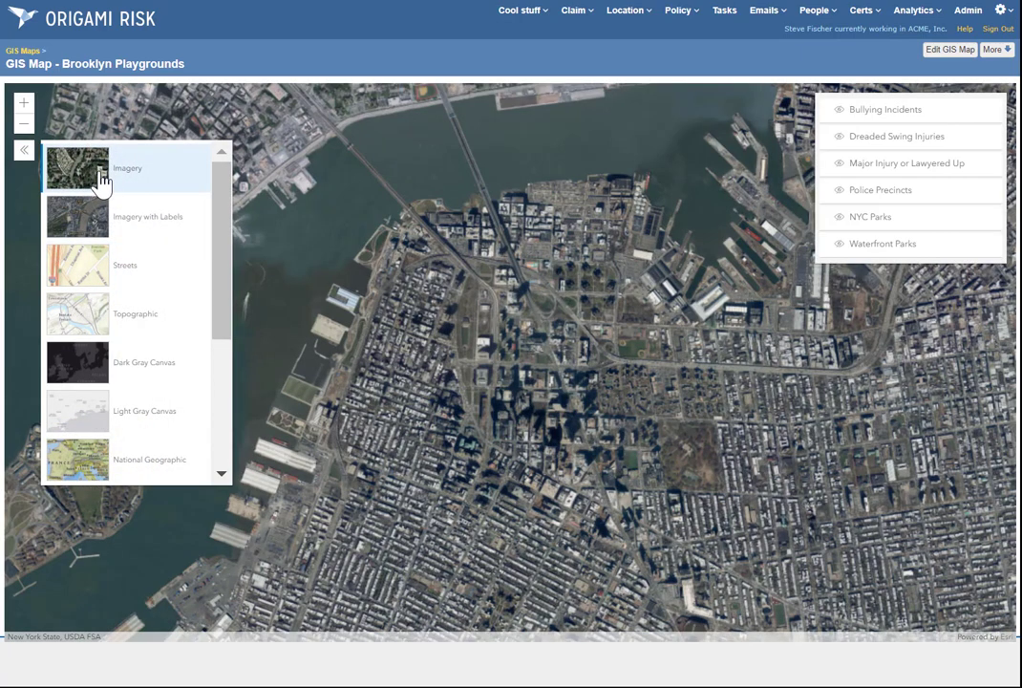
pyautogui.click(82, 323)
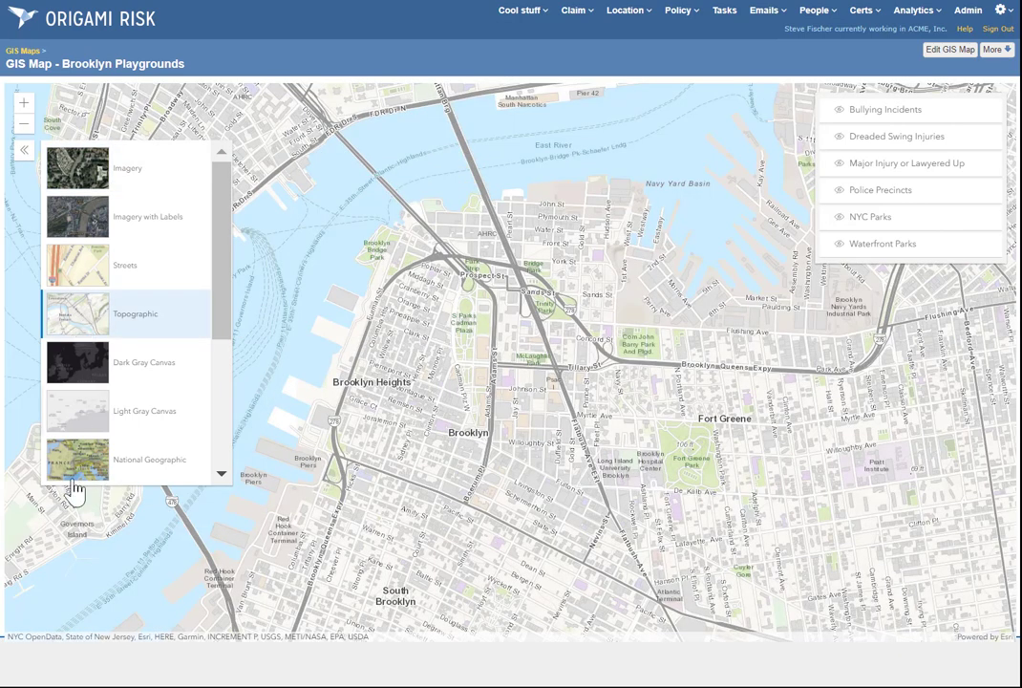
pyautogui.scroll(-1, 69, 469)
pyautogui.click(77, 220)
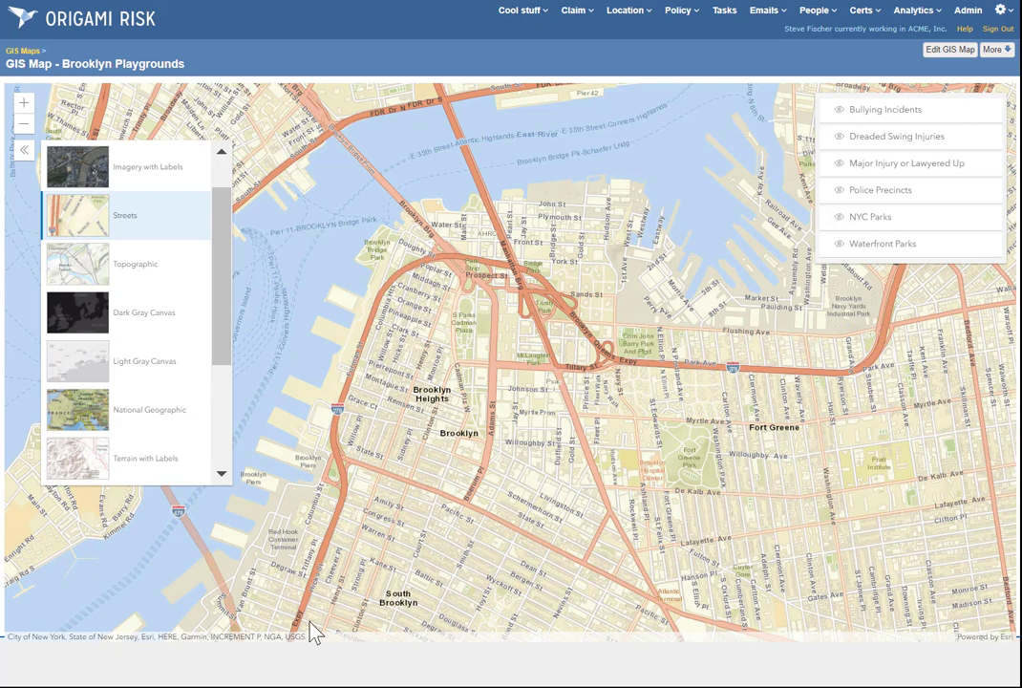
# Show the Police Precincts and Waterfront Parks layers on the map and collapse the base map gallery
pyautogui.click(876, 196)
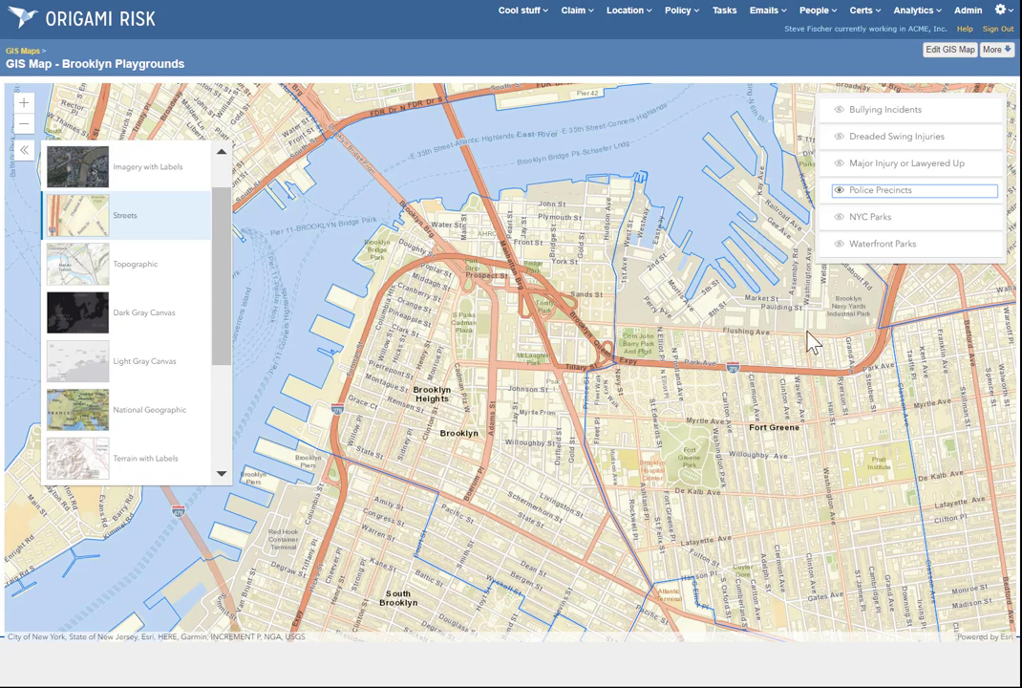
pyautogui.click(896, 245)
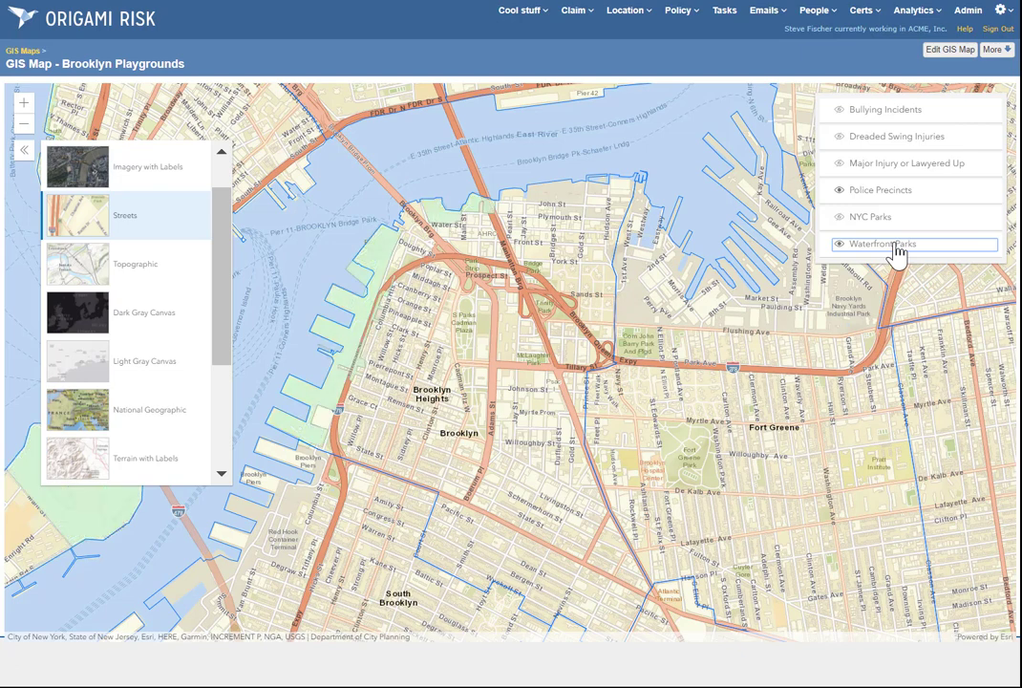
pyautogui.click(26, 160)
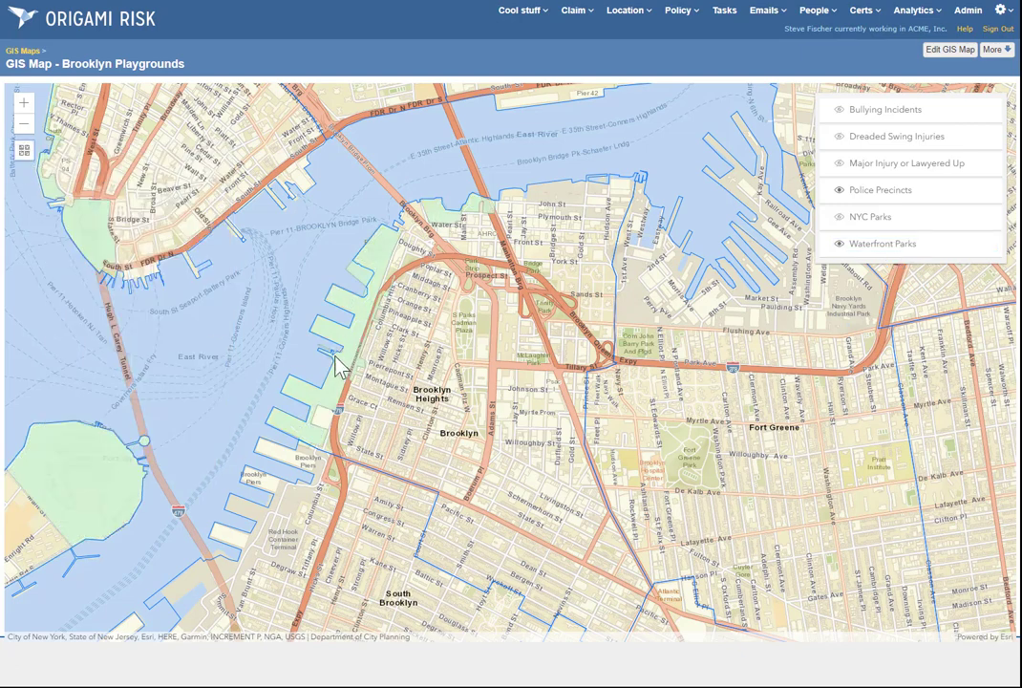
# View the details of the Brooklyn Bridge Park expansion and Governors Island National Monument, and close the popup
pyautogui.click(375, 261)
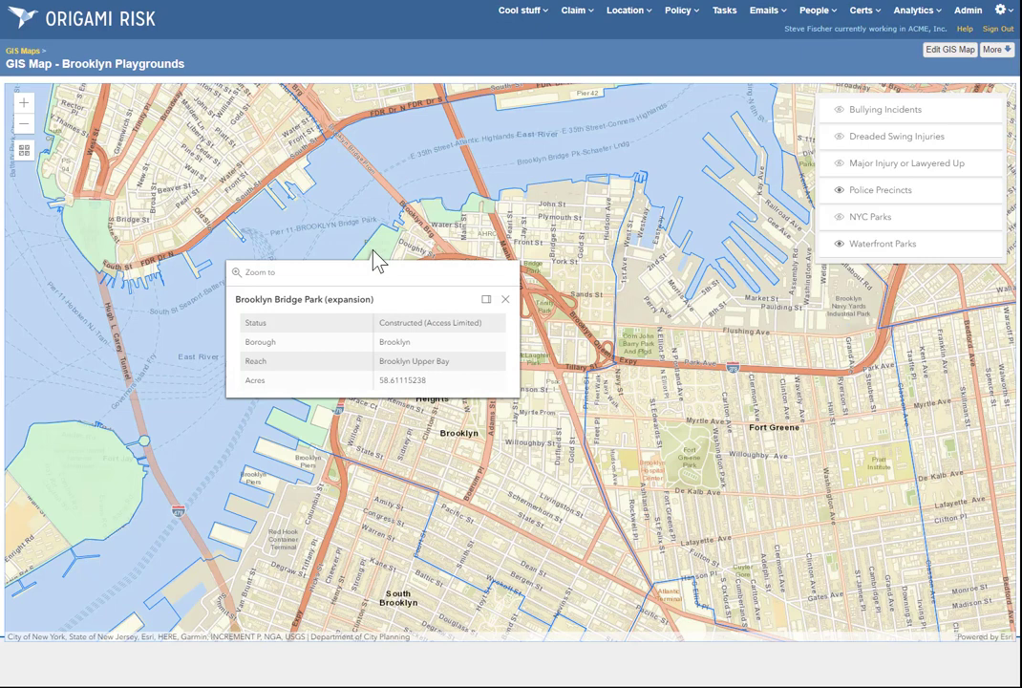
pyautogui.click(68, 474)
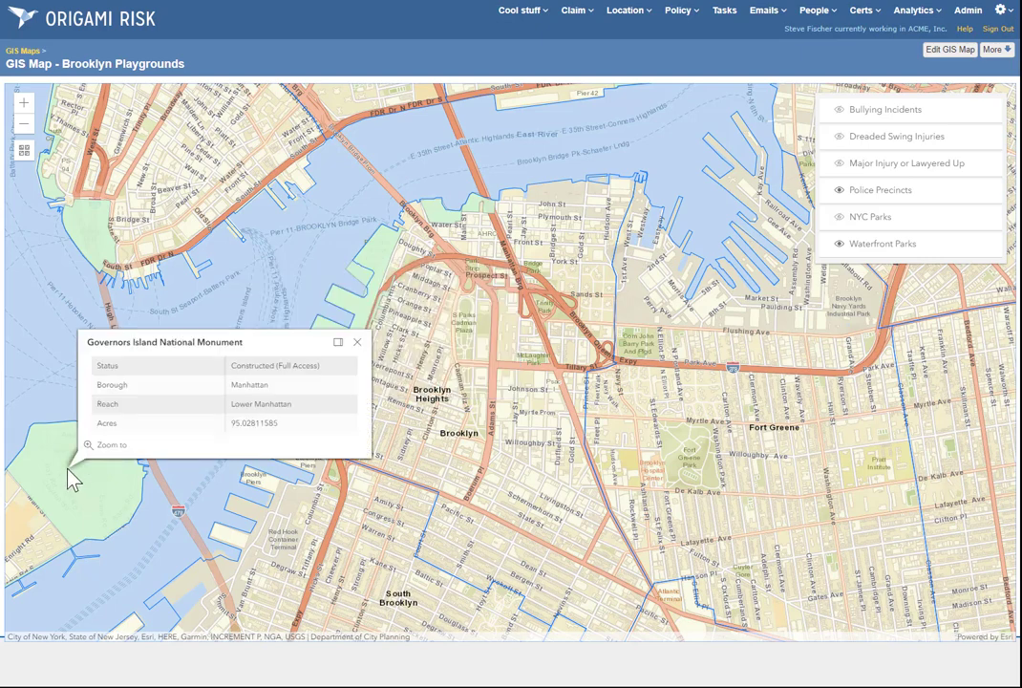
pyautogui.click(357, 342)
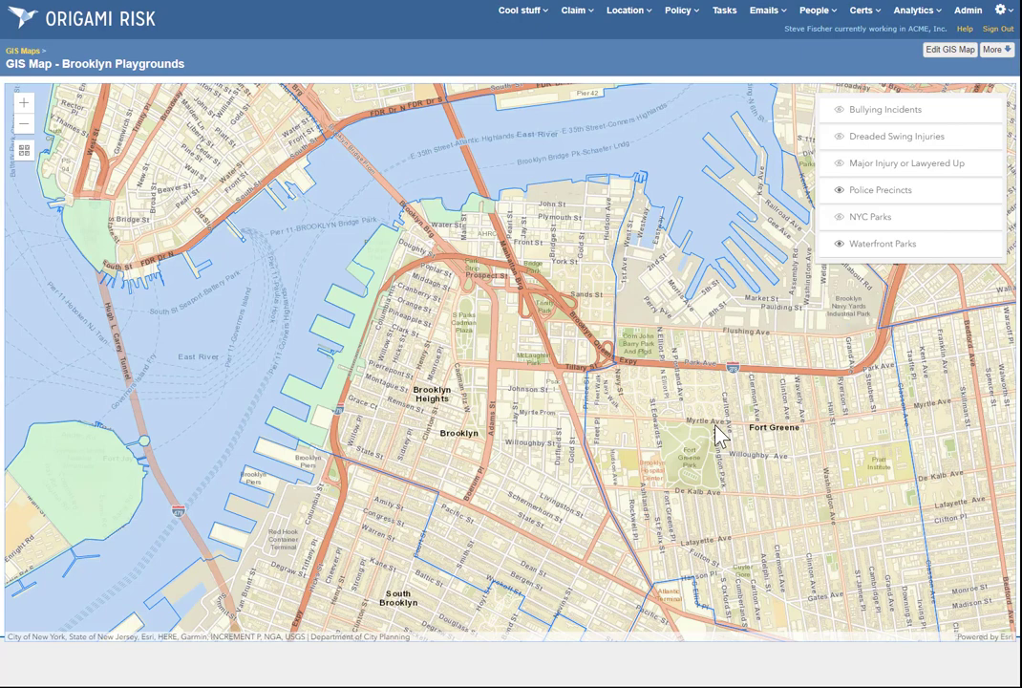
# Show the NYC Parks layer, view the details of Fort Greene Park and close its popup
pyautogui.click(862, 224)
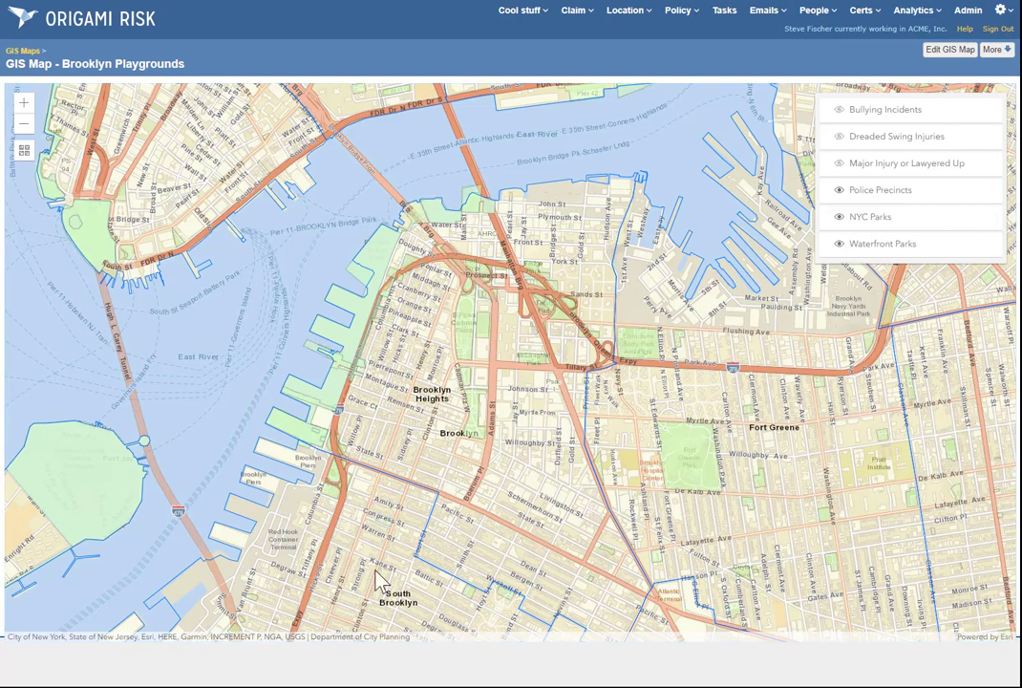
pyautogui.click(684, 466)
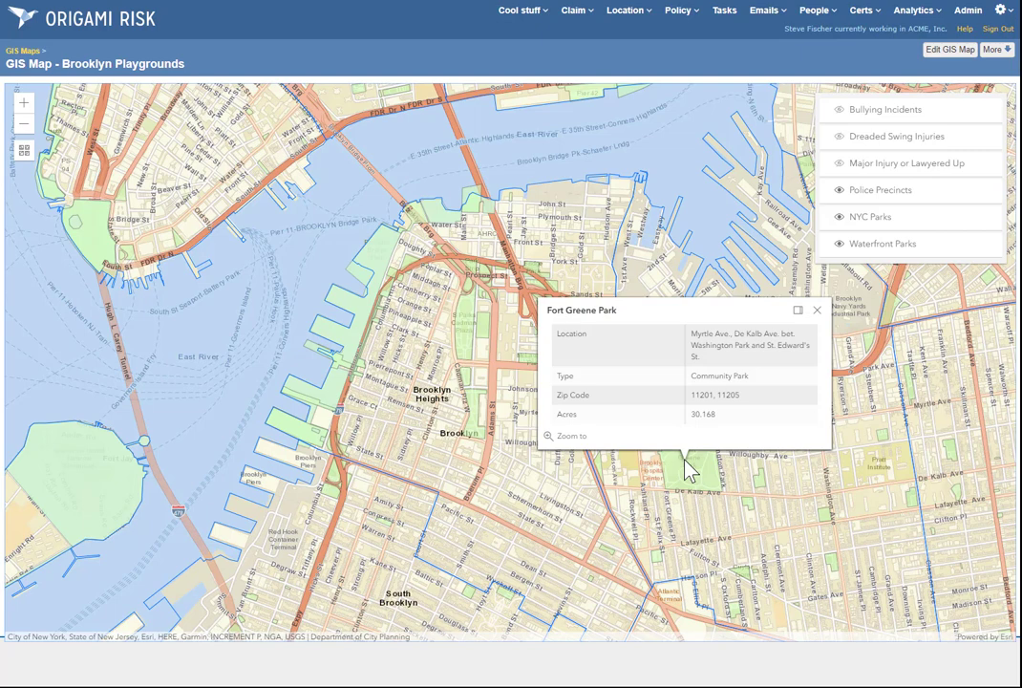
pyautogui.click(515, 526)
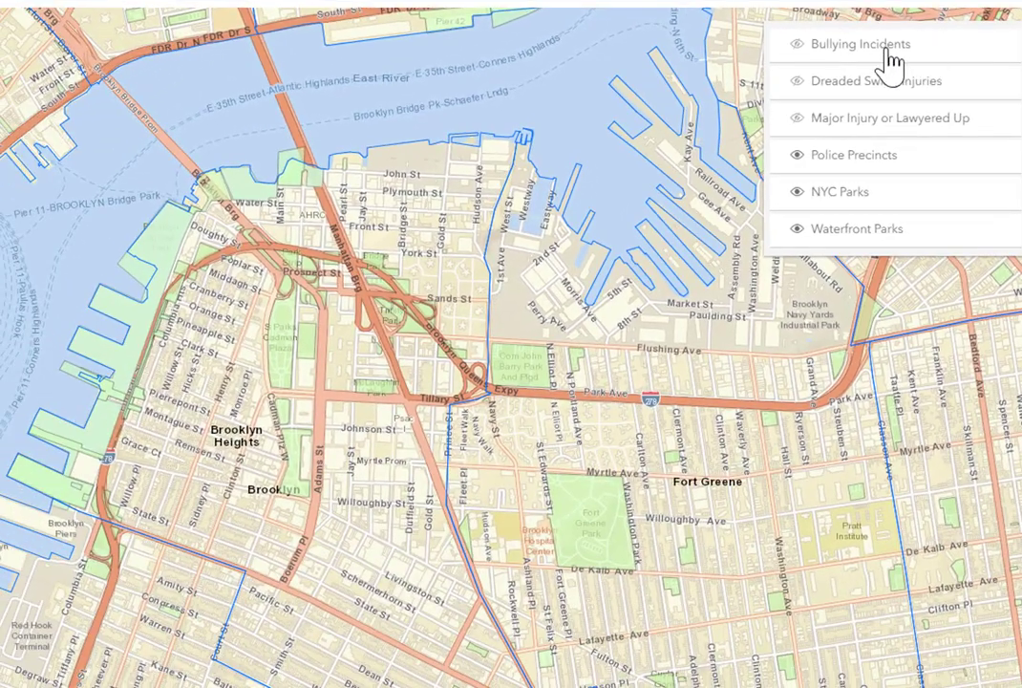
# Show the Bullying Incidents, Dreaded Swing Injuries, and Major Injury or Lawyered Up layers
pyautogui.click(834, 44)
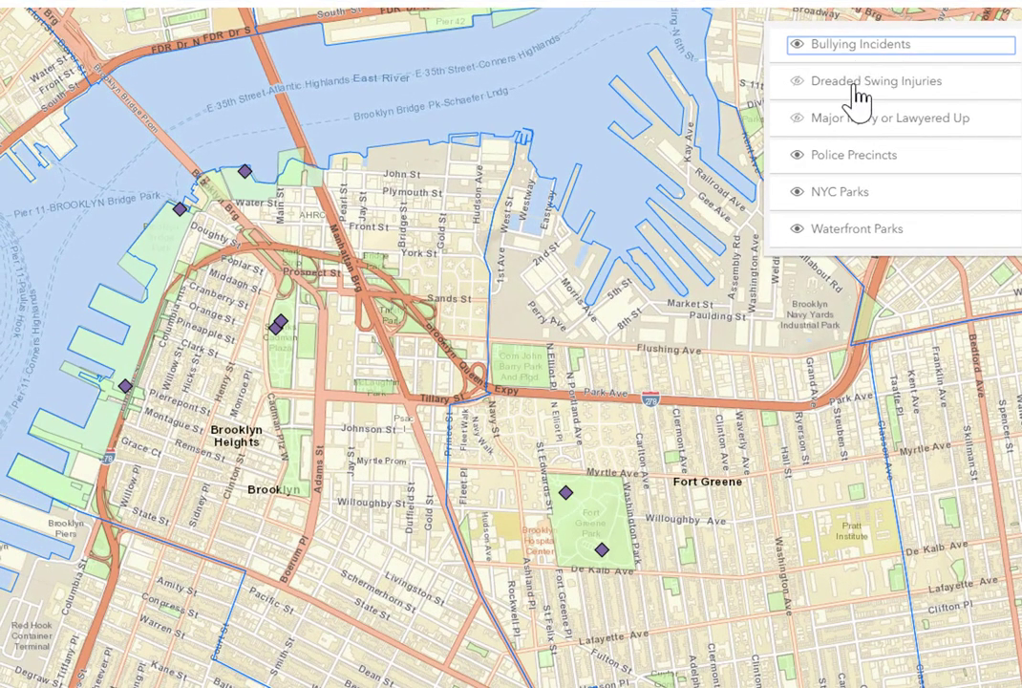
pyautogui.click(860, 97)
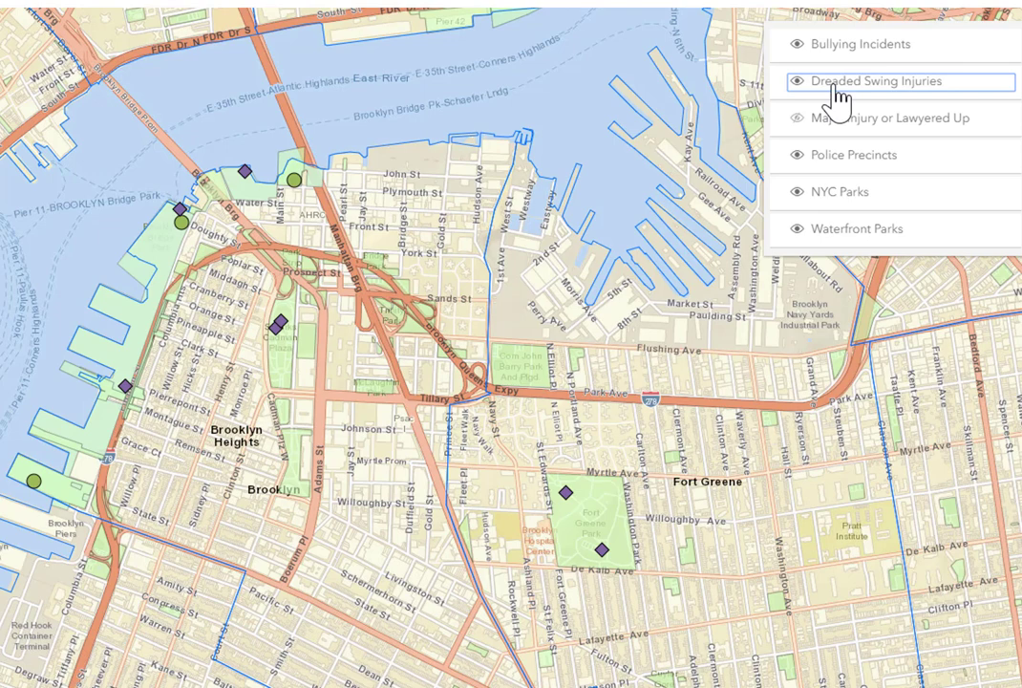
pyautogui.click(894, 125)
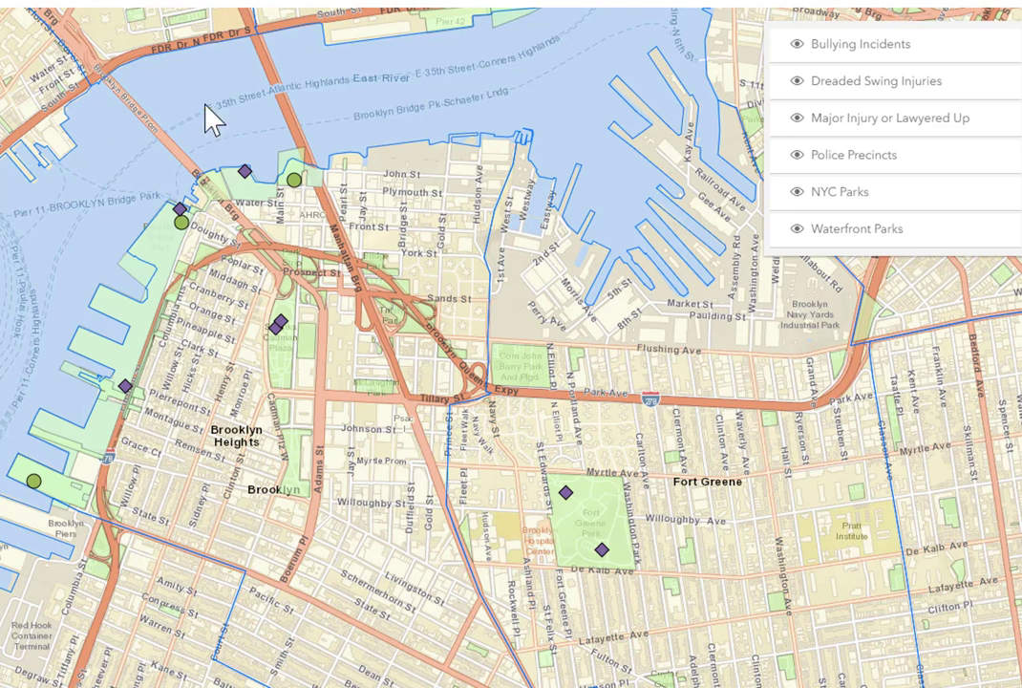
# View the incident details of the swing injury marker near Main St and close the popup
pyautogui.click(295, 181)
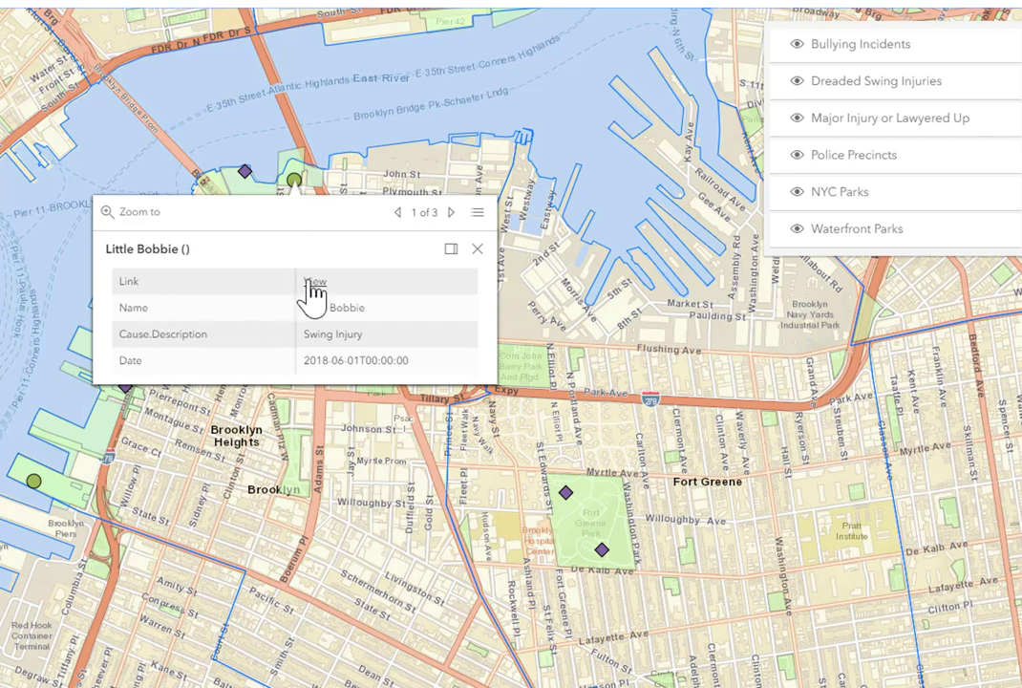
pyautogui.click(477, 249)
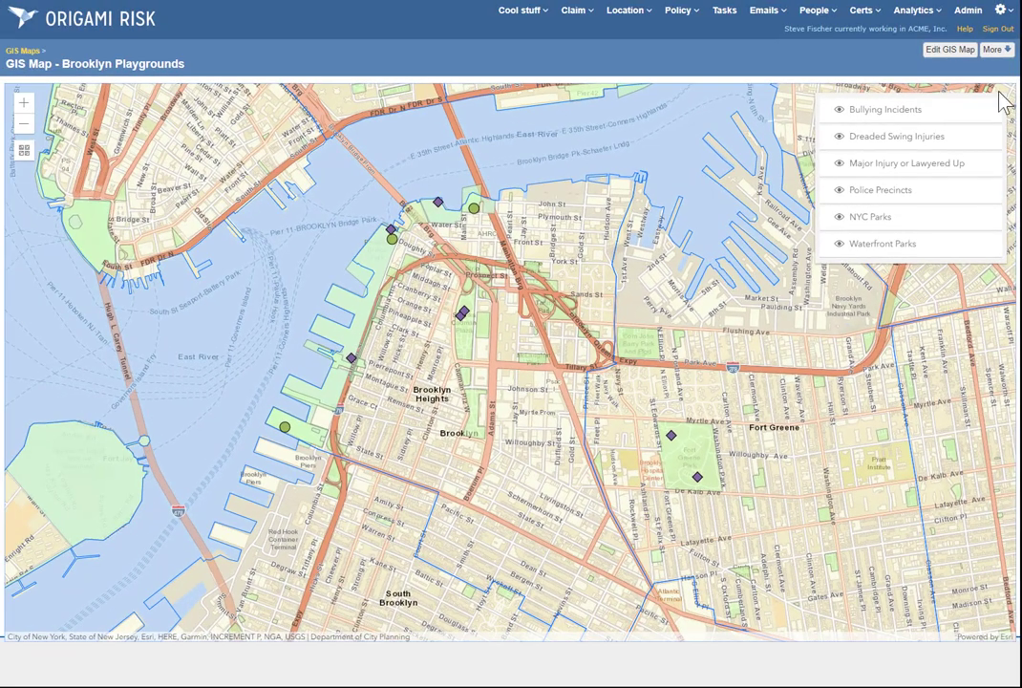
# Open the Brooklyn Playgrounds map for editing and review its map settings and the Layer List position options
pyautogui.click(950, 53)
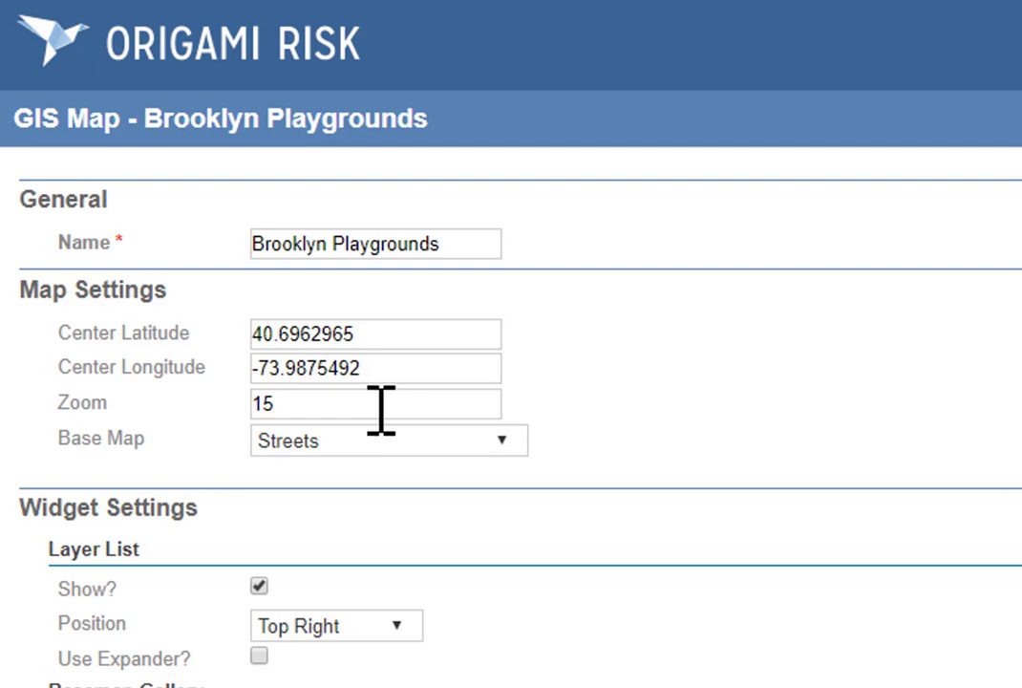
pyautogui.click(497, 435)
pyautogui.scroll(-5, 685, 353)
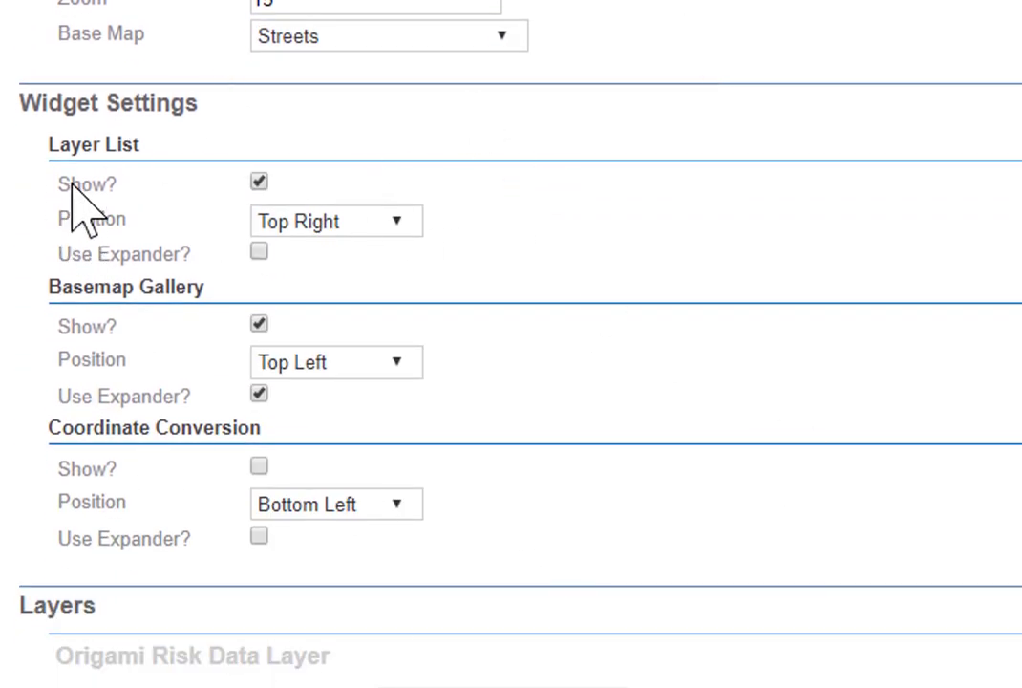
pyautogui.click(334, 227)
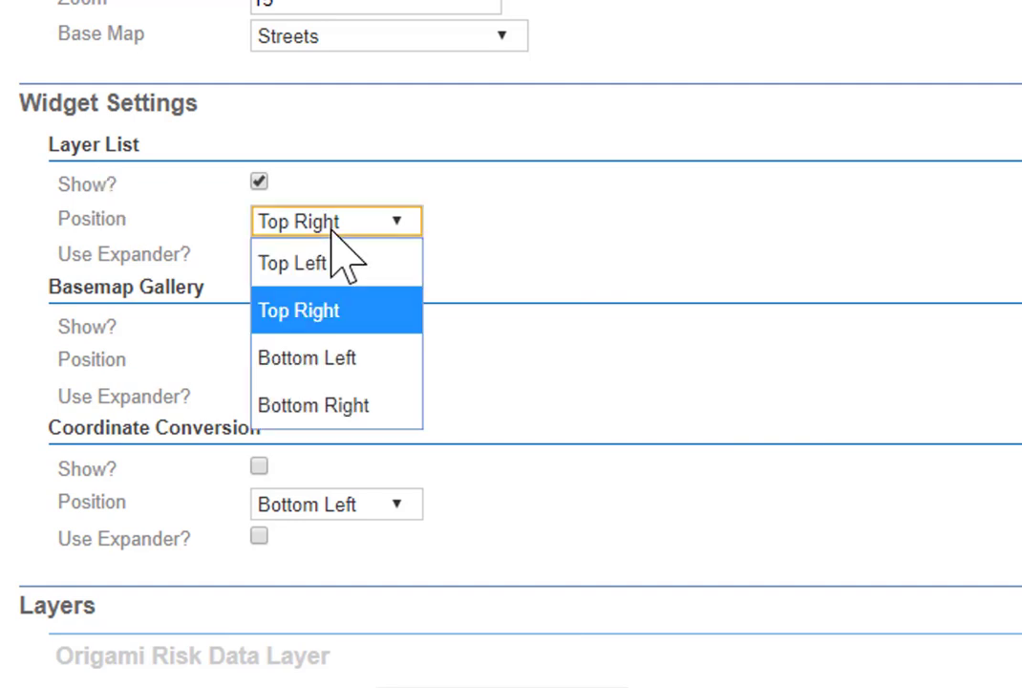
pyautogui.click(332, 229)
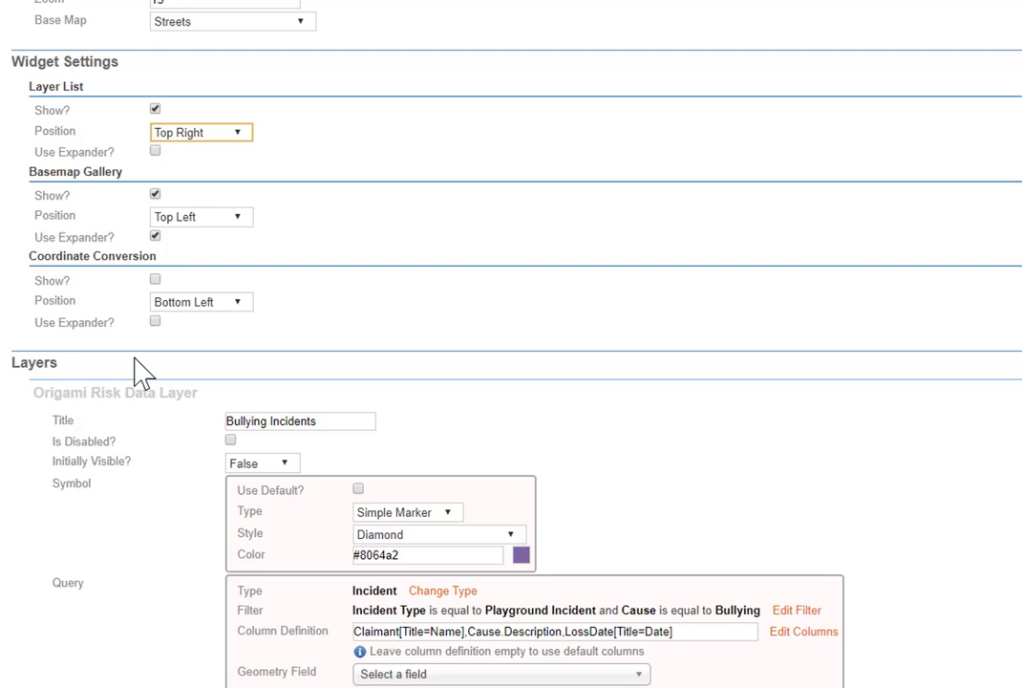
# Set Initially Visible to True for the Waterfront Parks external feature layer
pyautogui.scroll(-15, 662, 255)
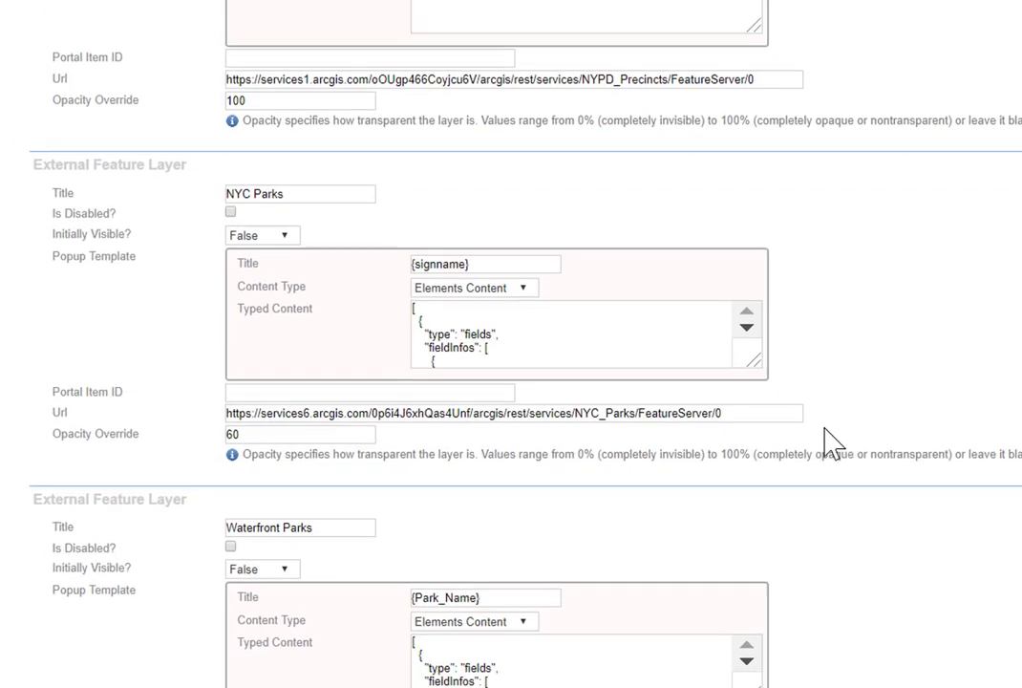
pyautogui.scroll(-3, 840, 459)
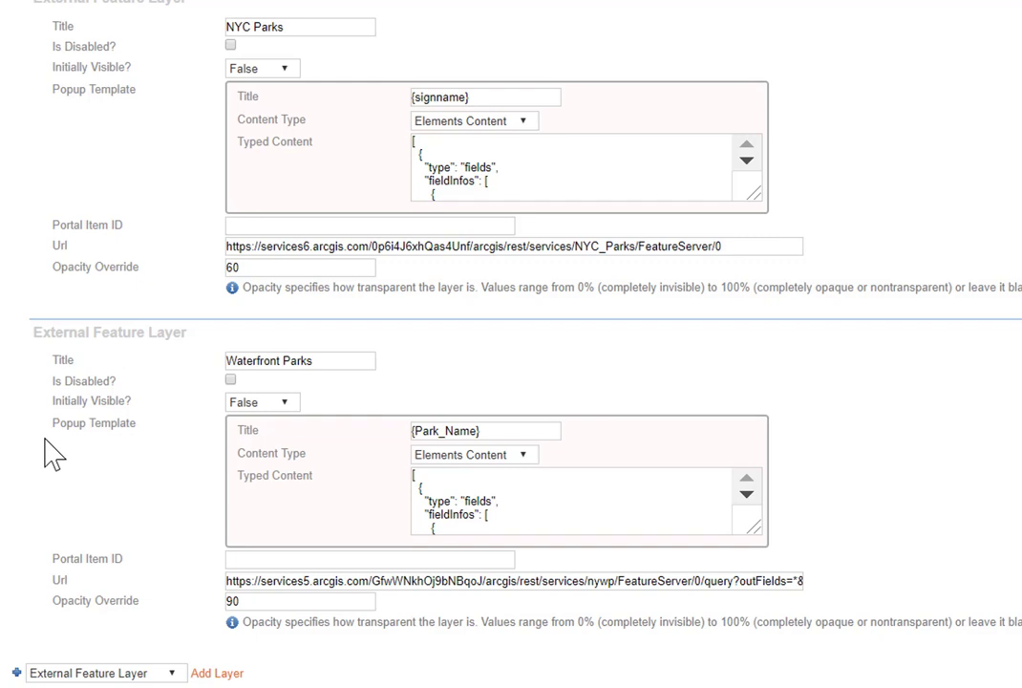
pyautogui.click(279, 403)
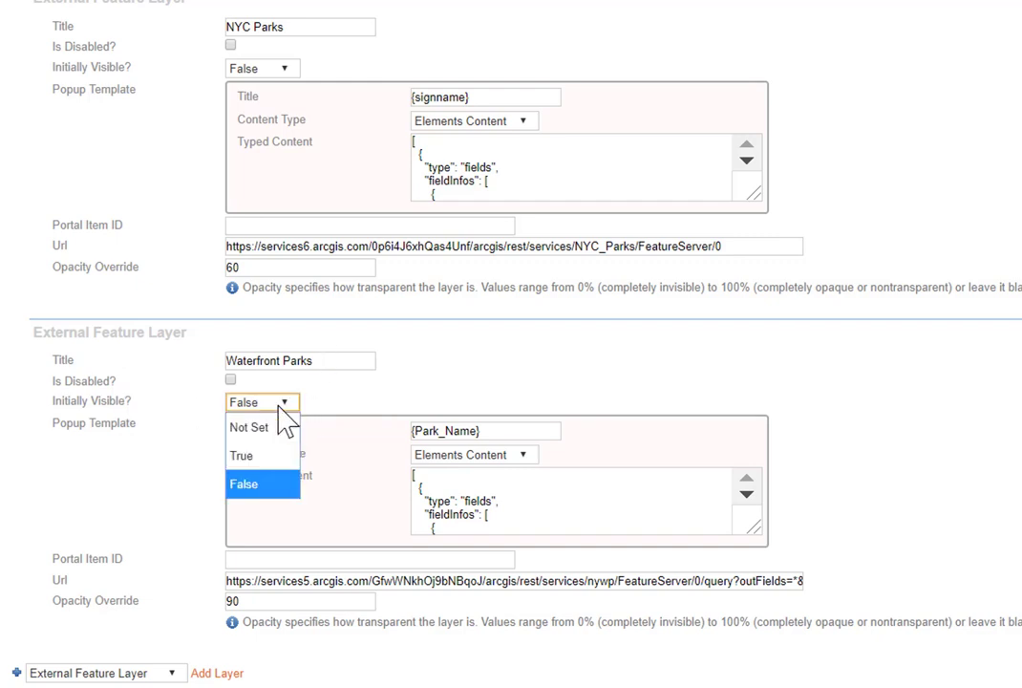
pyautogui.click(269, 457)
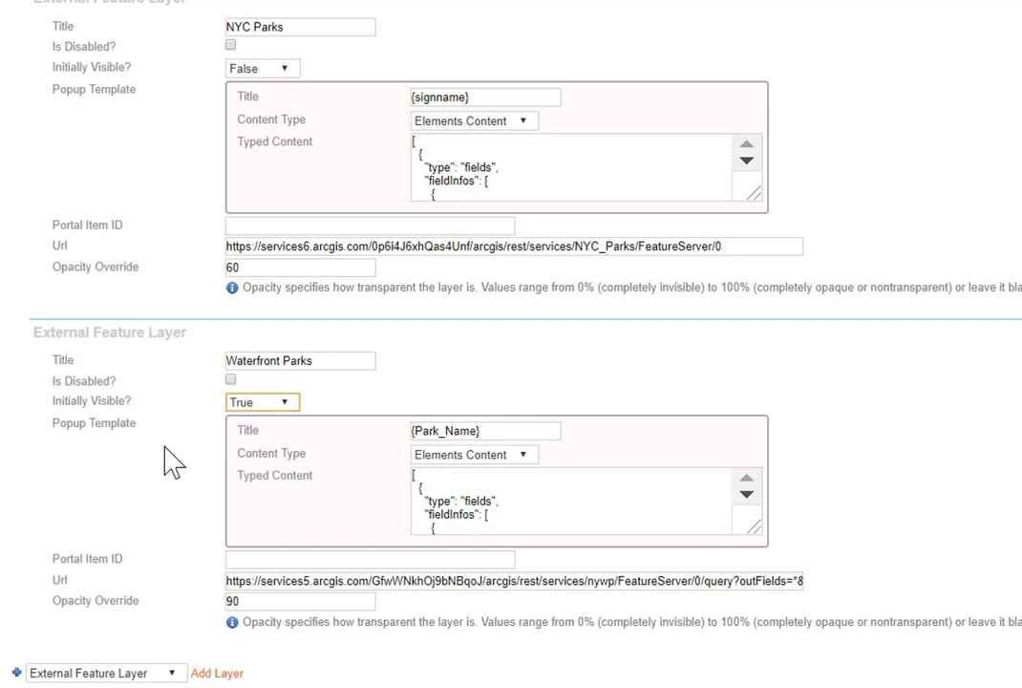
# Examine the settings of the external feature layers and the symbols, filters and coordinate fields of the three incident data layers
pyautogui.scroll(2, 317, 360)
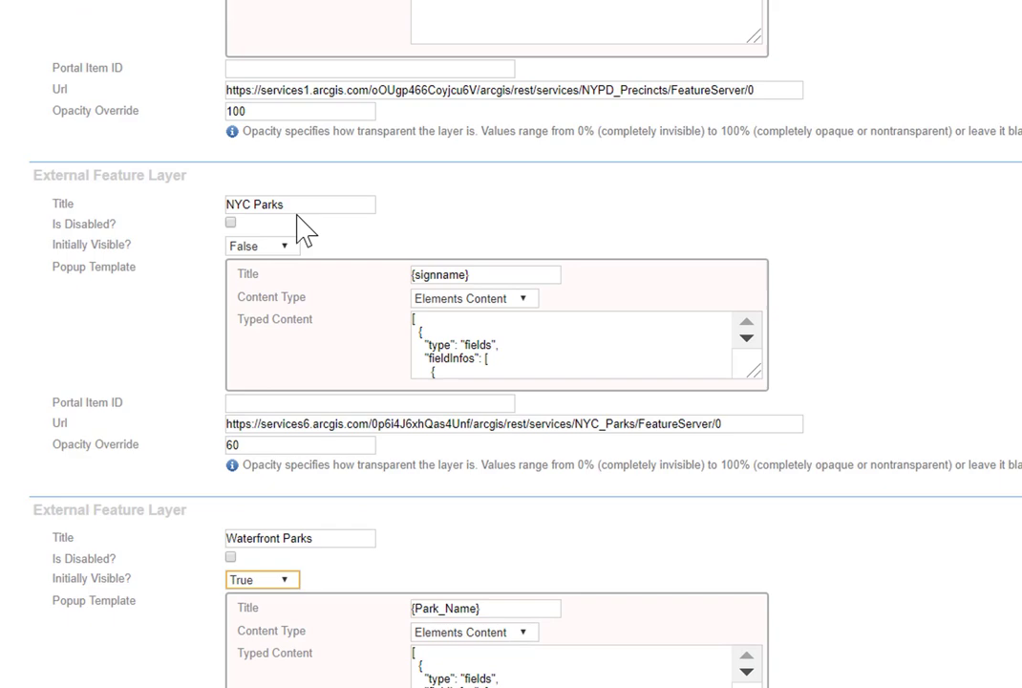
pyautogui.scroll(2, 306, 230)
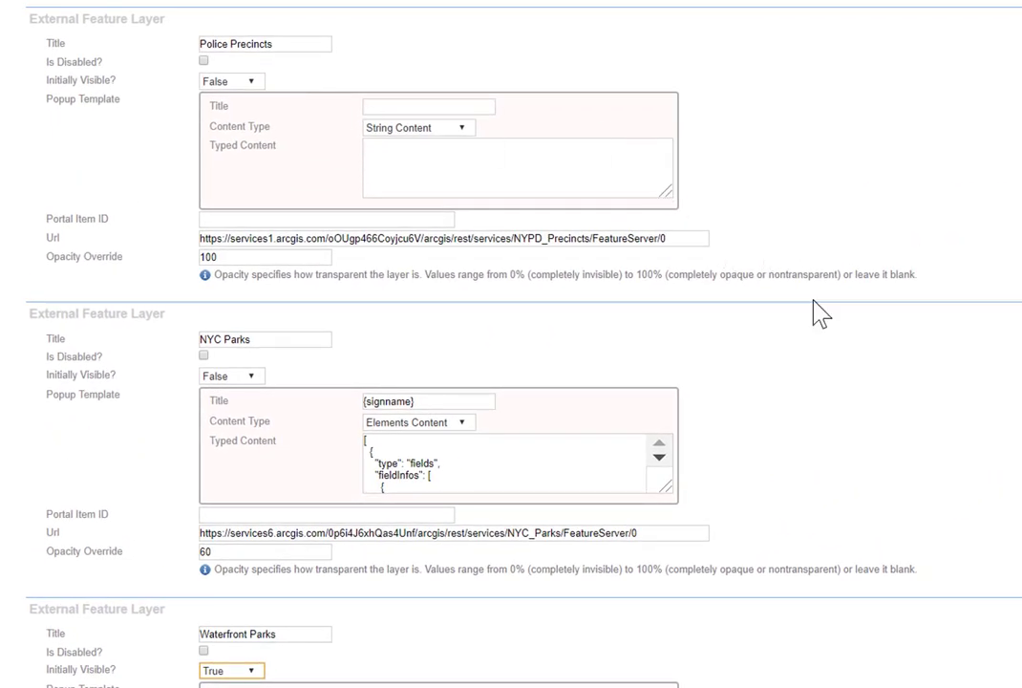
pyautogui.scroll(3, 820, 313)
pyautogui.scroll(3, 819, 313)
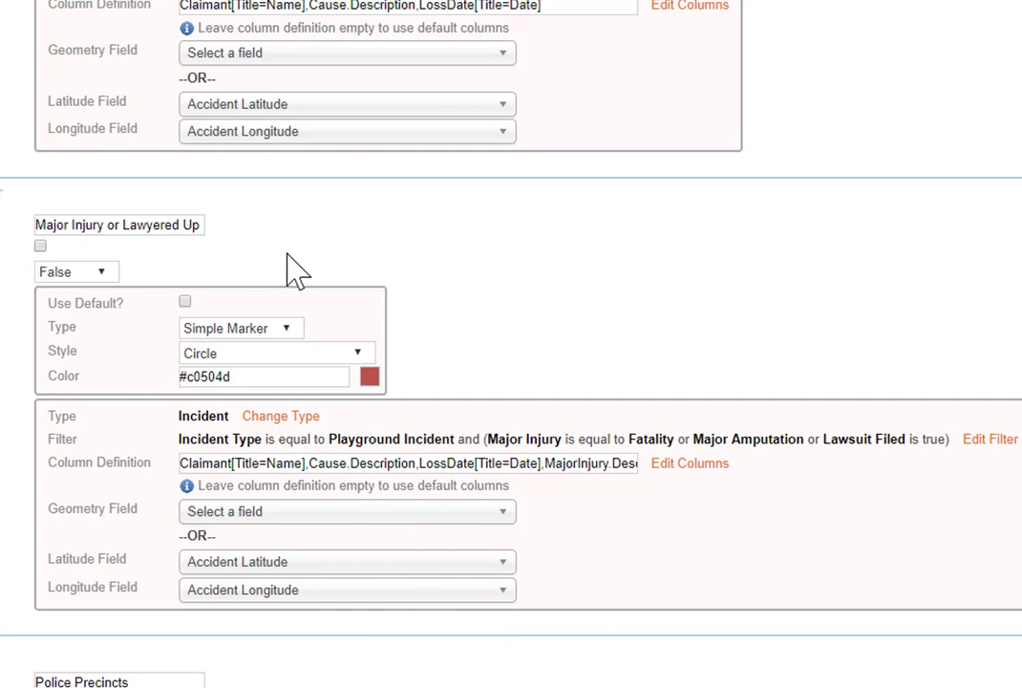
pyautogui.scroll(4, 821, 342)
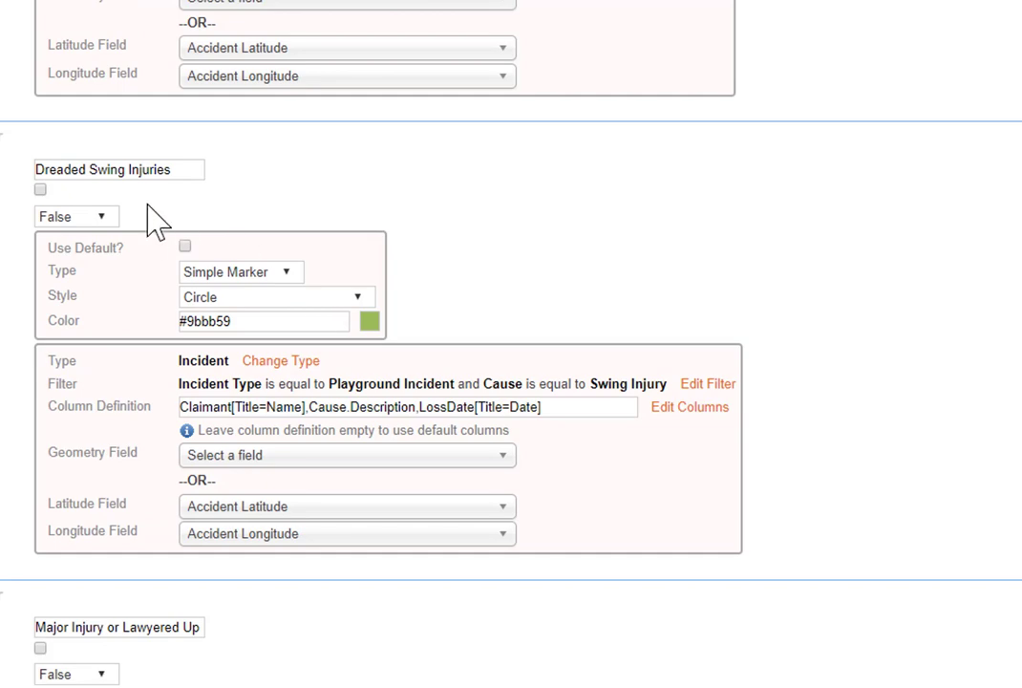
pyautogui.scroll(5, 526, 285)
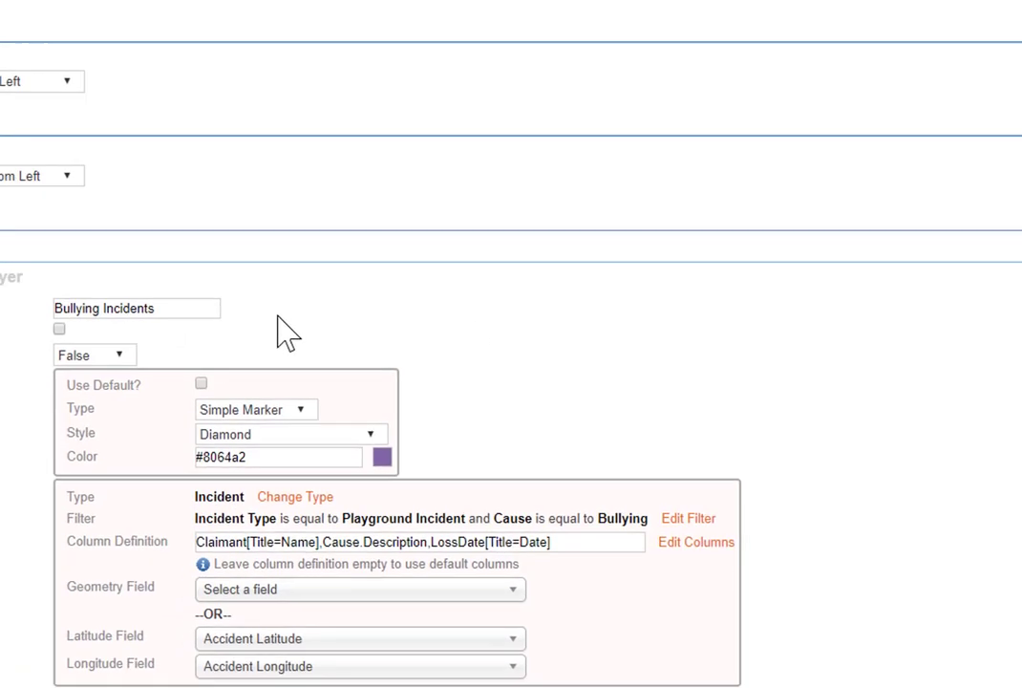
pyautogui.scroll(-15, 503, 332)
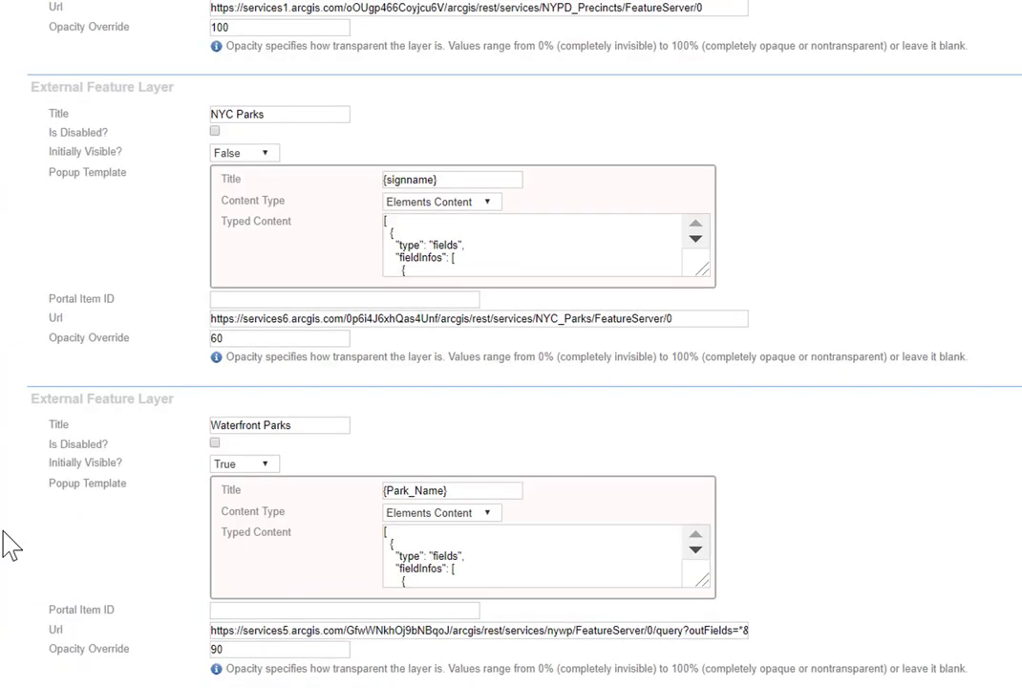
# Add an Origami Risk Data Layer to the map's layers and title it Dropped Ice Cream
pyautogui.scroll(-2, 57, 611)
pyautogui.click(108, 656)
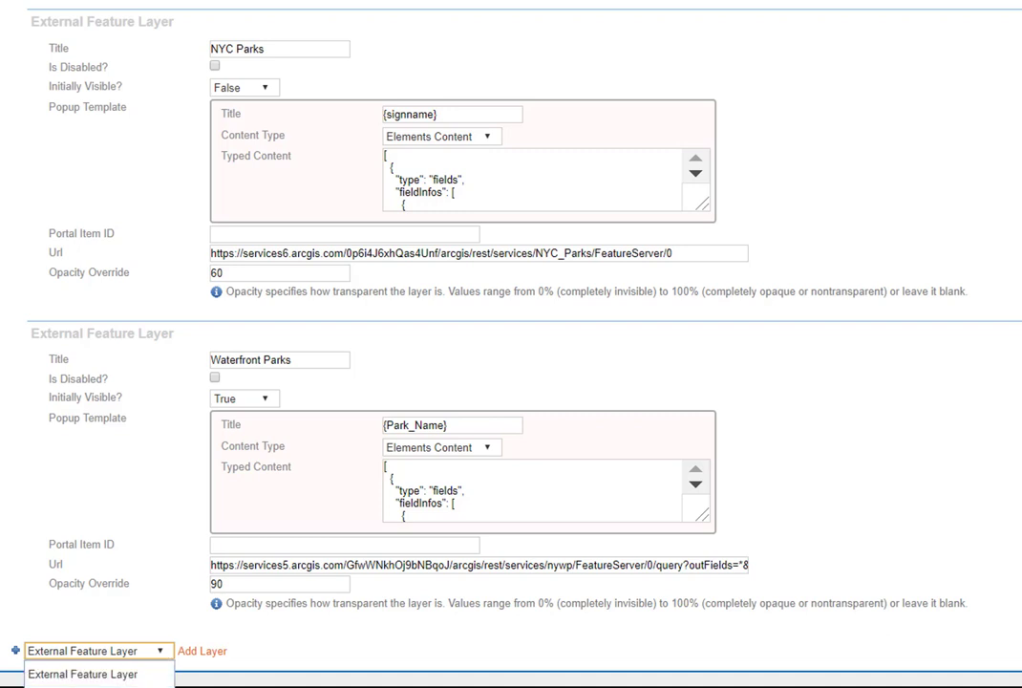
pyautogui.press('Down')
pyautogui.press('Return')
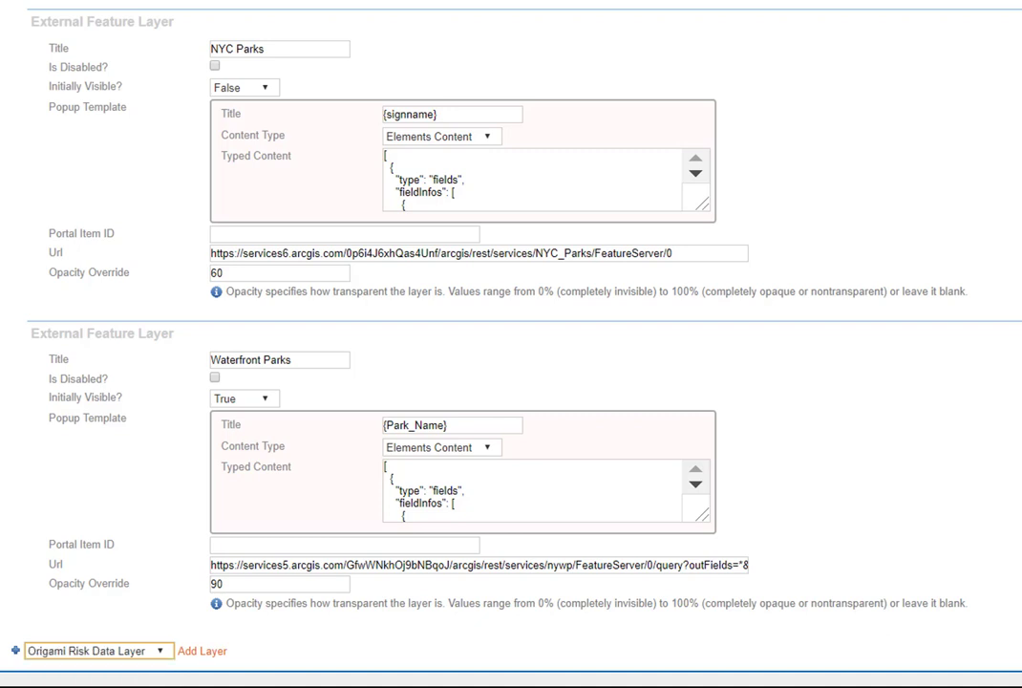
pyautogui.click(201, 651)
pyautogui.scroll(-3, 415, 601)
pyautogui.click(290, 422)
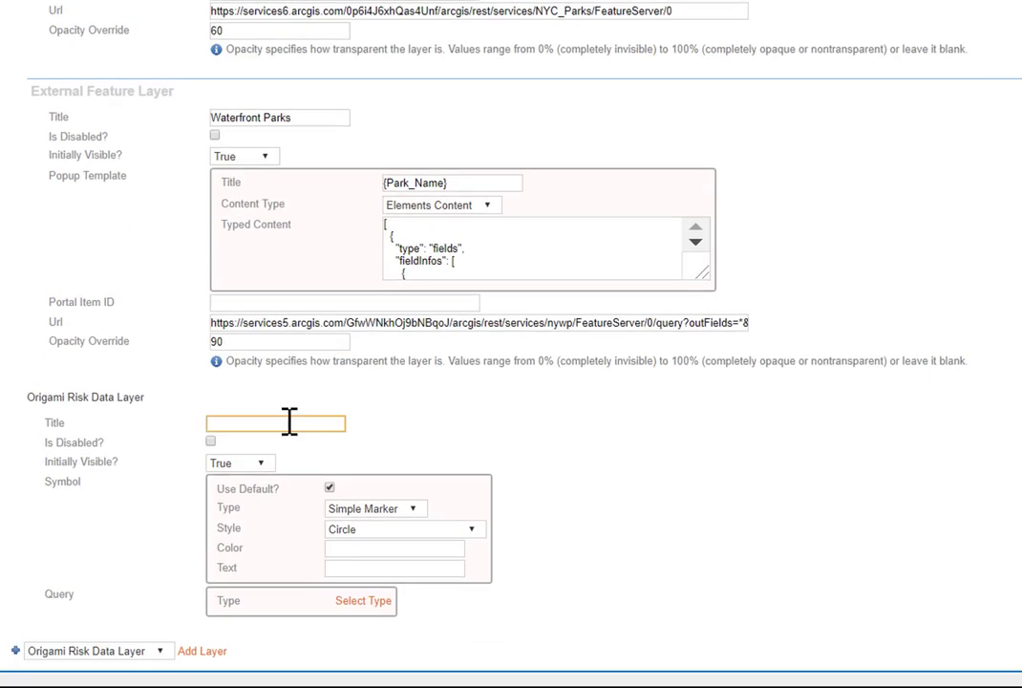
pyautogui.write('Dropped Ice Cream')
# Set the Dropped Ice Cream layer's symbol style to Diamond and its color to #4f81bd
pyautogui.click(401, 528)
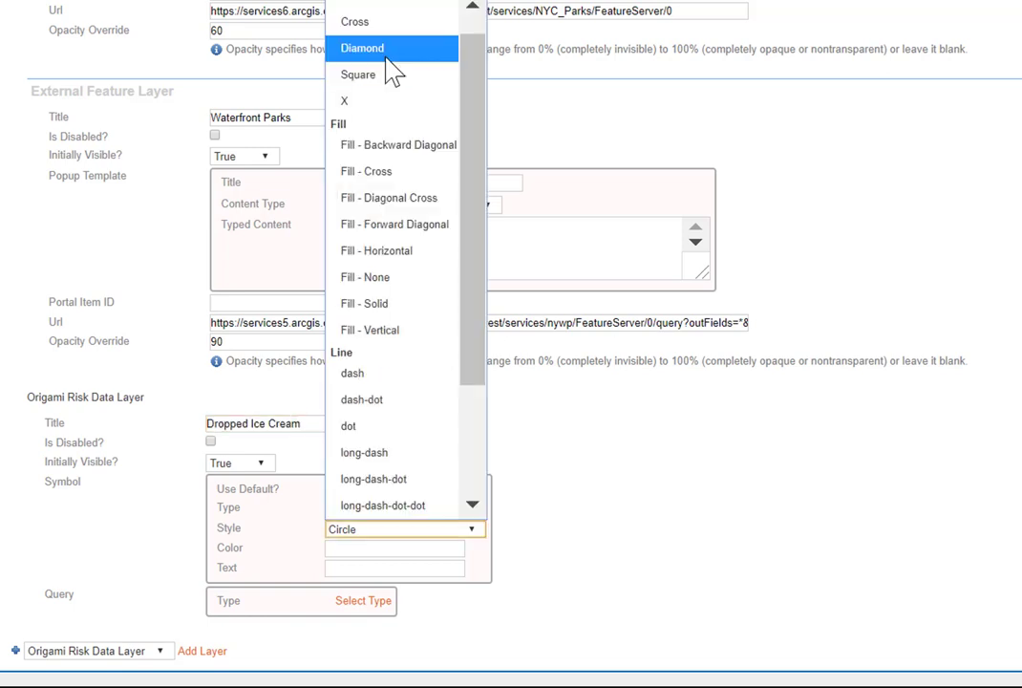
pyautogui.click(387, 56)
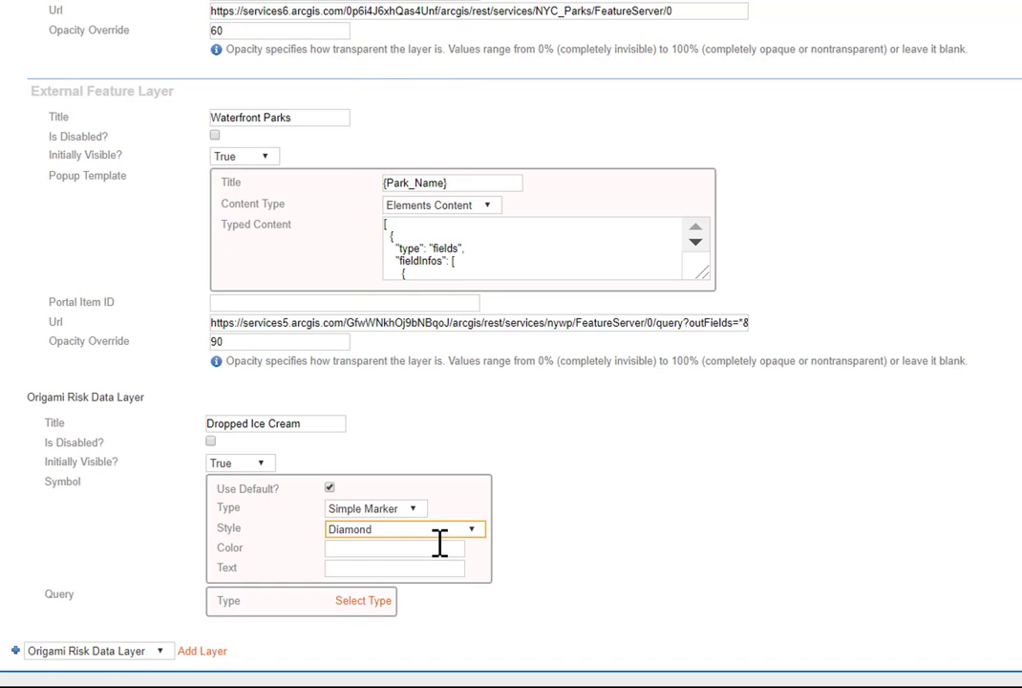
pyautogui.click(442, 545)
pyautogui.scroll(-1, 411, 592)
pyautogui.click(383, 652)
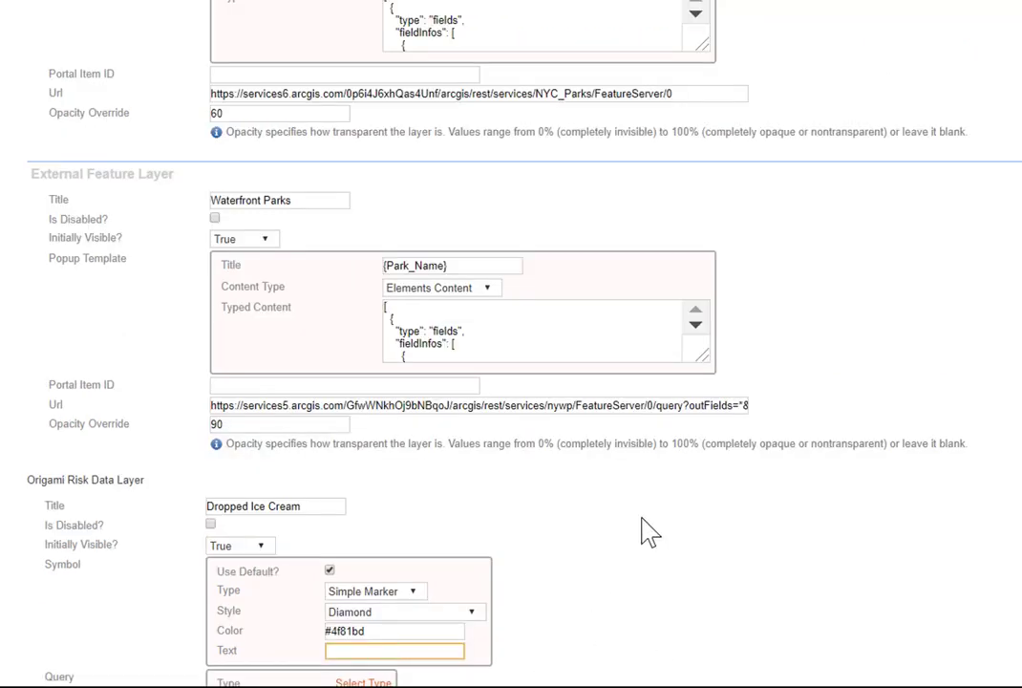
pyautogui.scroll(-1, 664, 557)
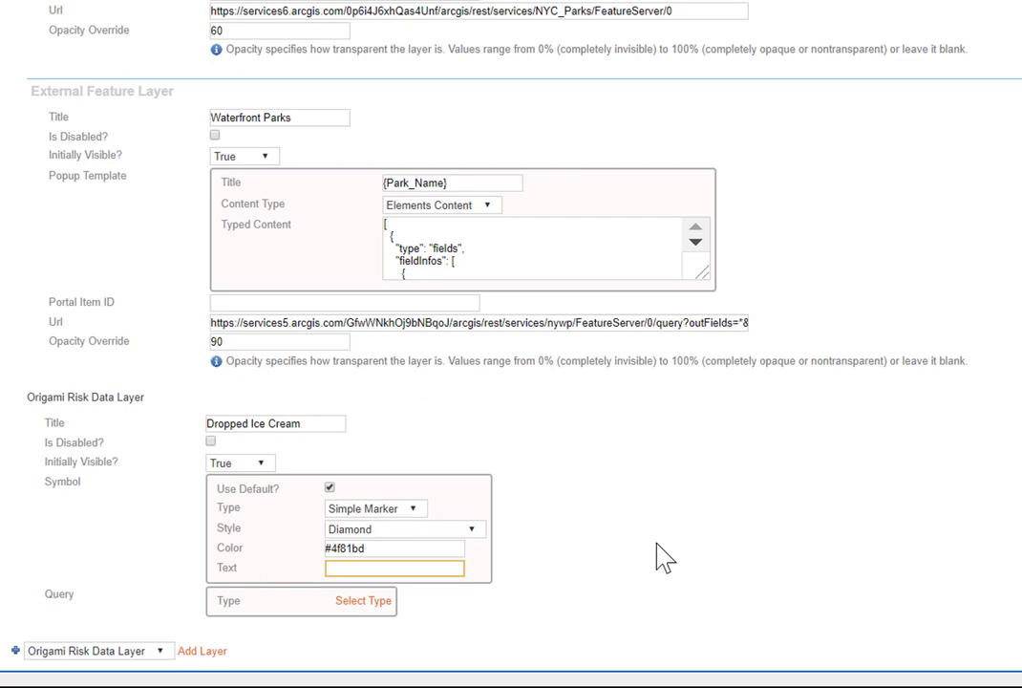
# Choose Incidents as the layer's query type and filter for Incident Type is equal to Playground Incident
pyautogui.scroll(2, 878, 125)
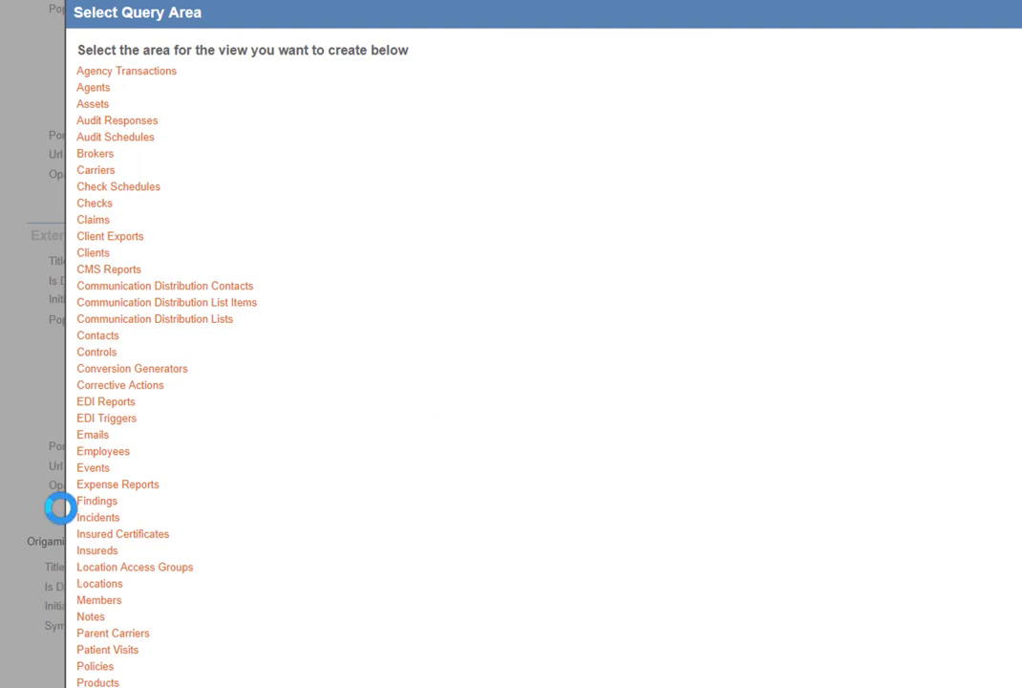
pyautogui.click(91, 518)
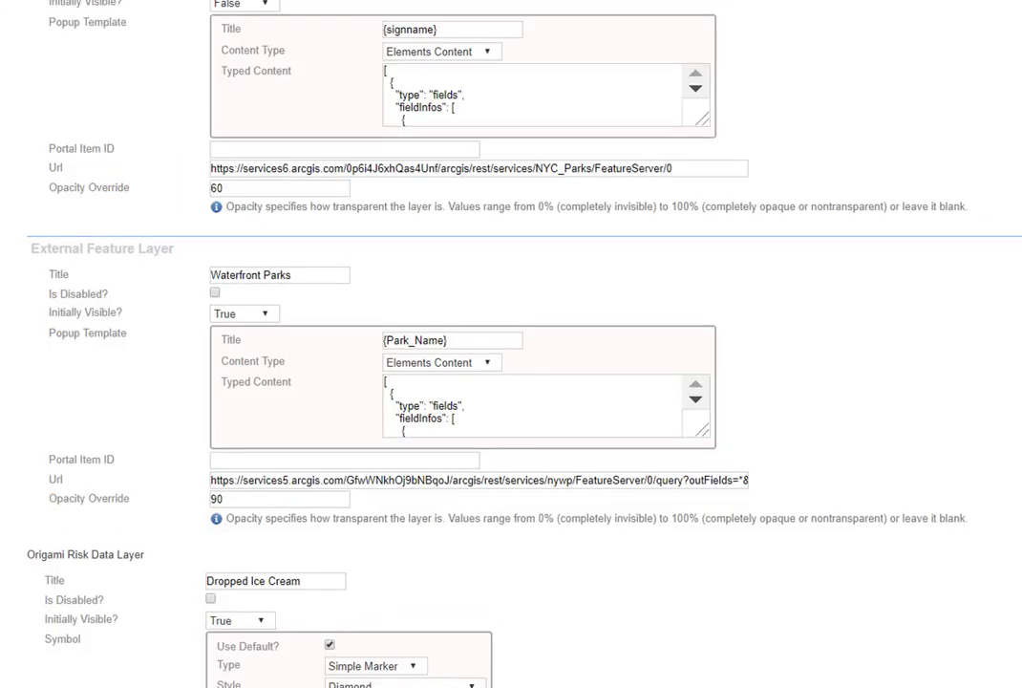
pyautogui.click(753, 673)
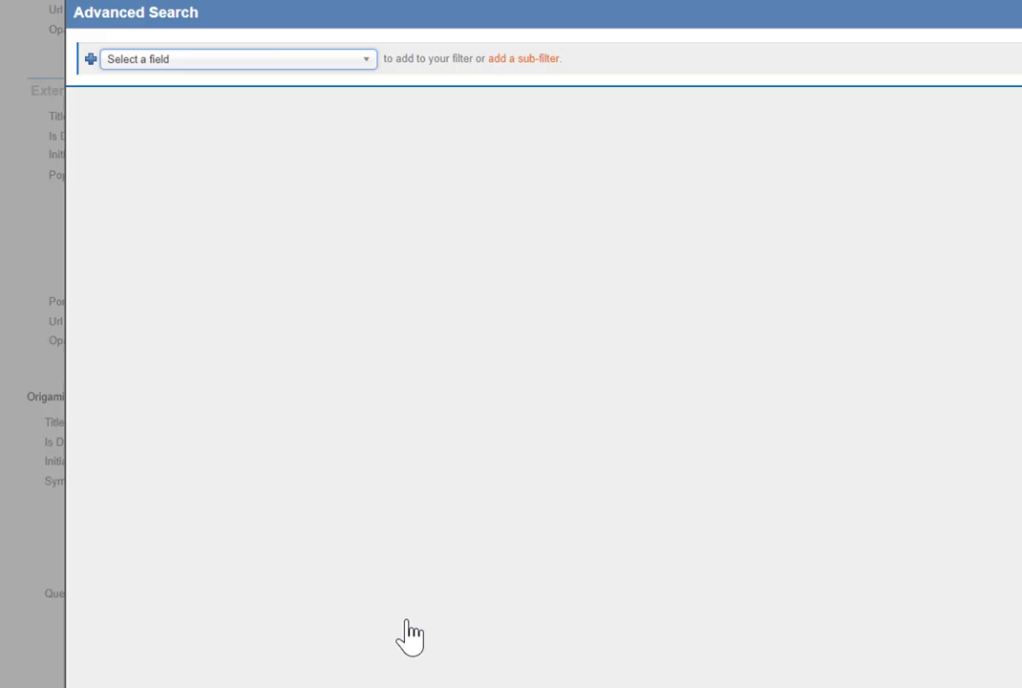
pyautogui.click(252, 61)
pyautogui.click(226, 143)
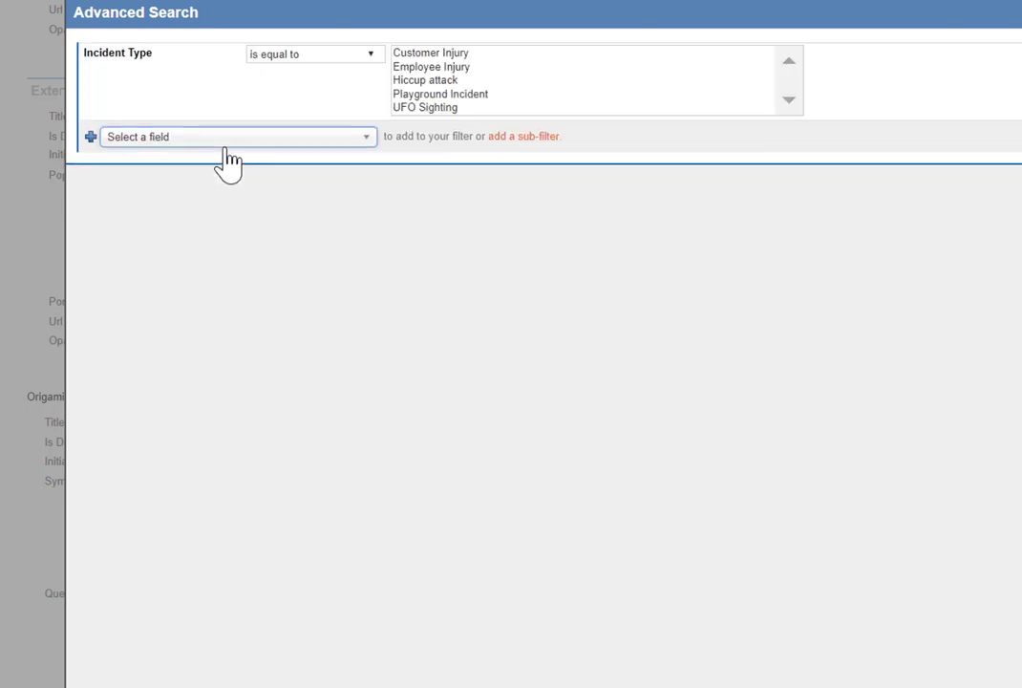
pyautogui.click(401, 96)
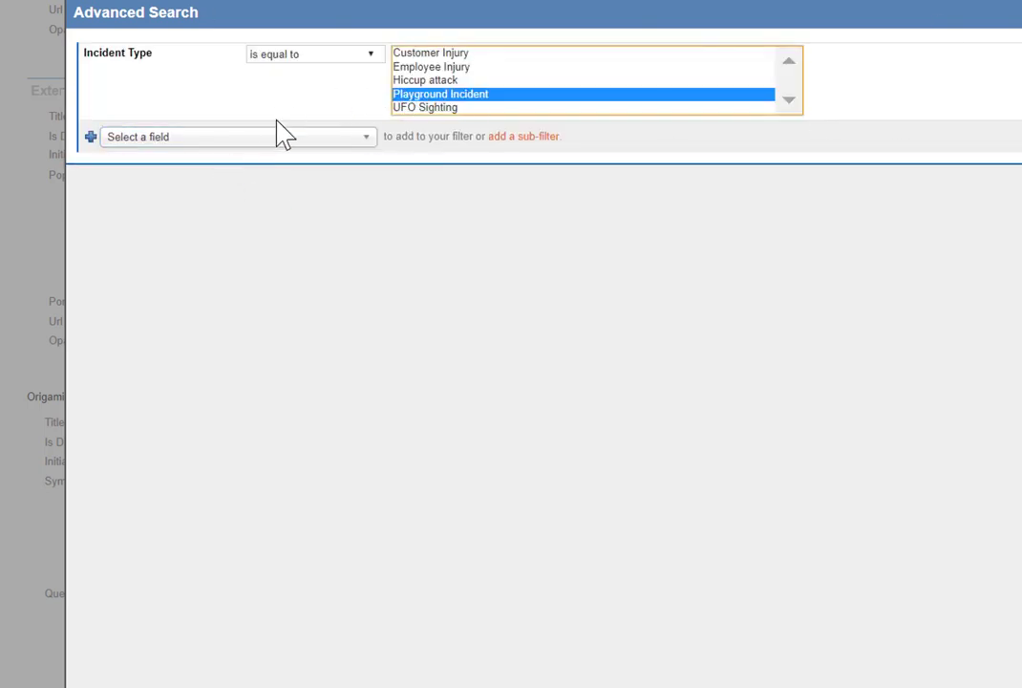
# Add a filter for Cause is equal to Dropped Ice Cream, and define columns Claimant titled Name, Cause.Description, and LossDate titled Date
pyautogui.click(249, 136)
pyautogui.click(224, 332)
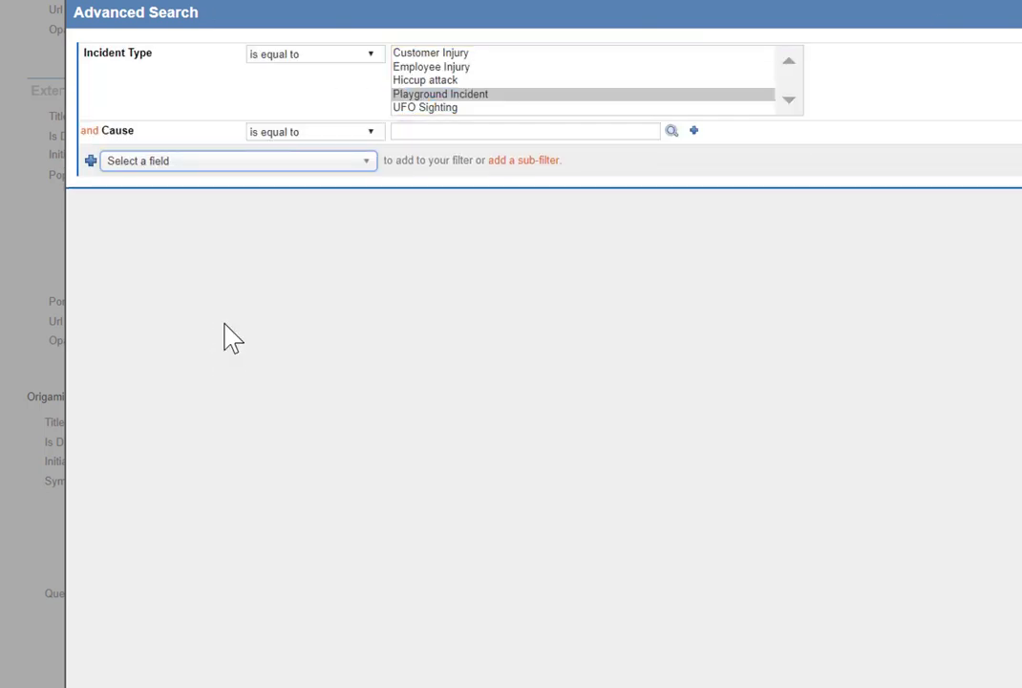
pyautogui.click(547, 137)
pyautogui.write('ice cream')
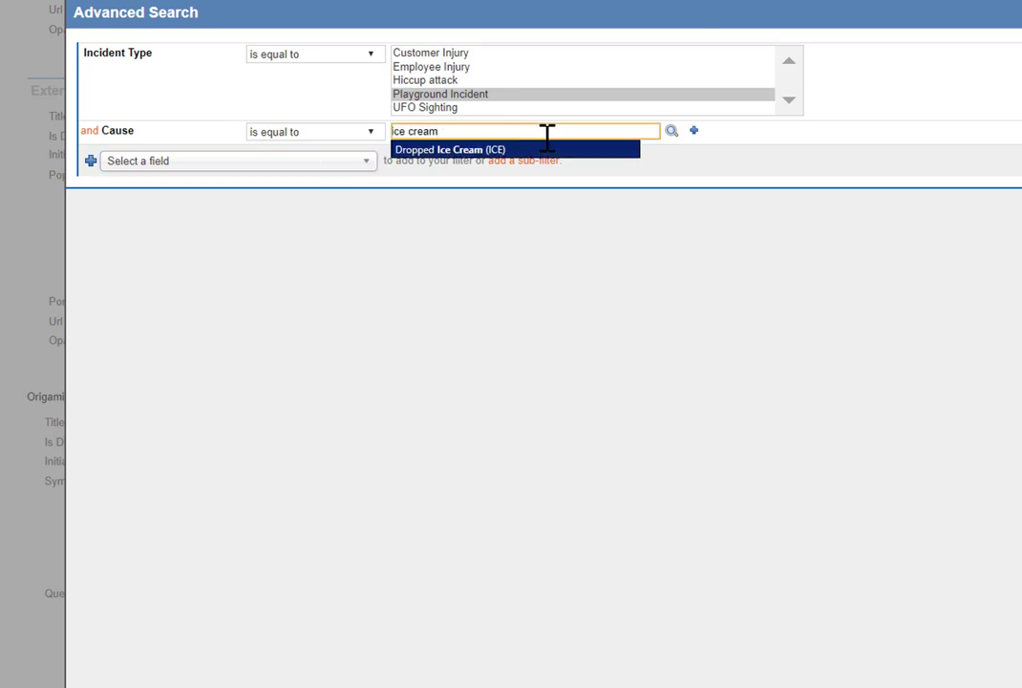
pyautogui.click(531, 150)
pyautogui.click(725, 662)
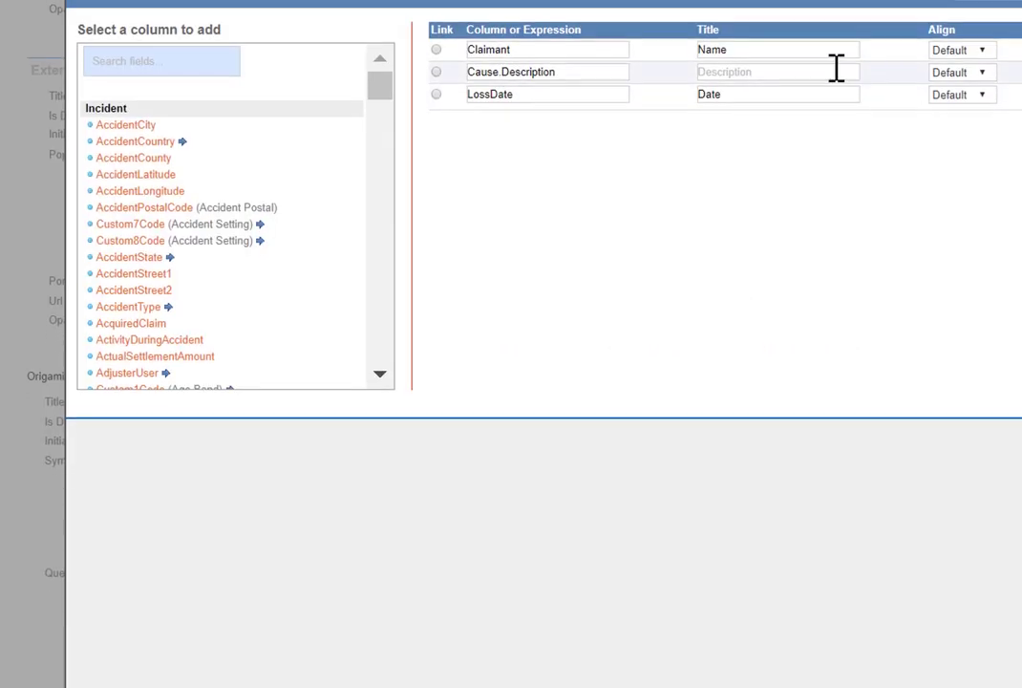
pyautogui.click(454, 643)
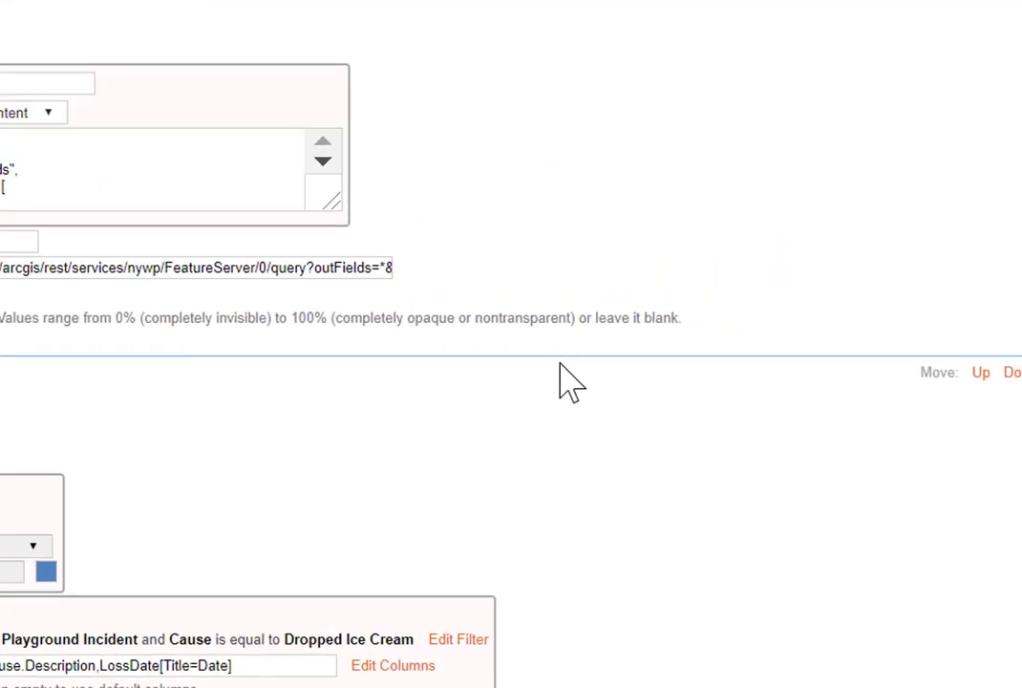
# Move the Dropped Ice Cream data layer up to the first position among the map's layers
pyautogui.click(879, 423)
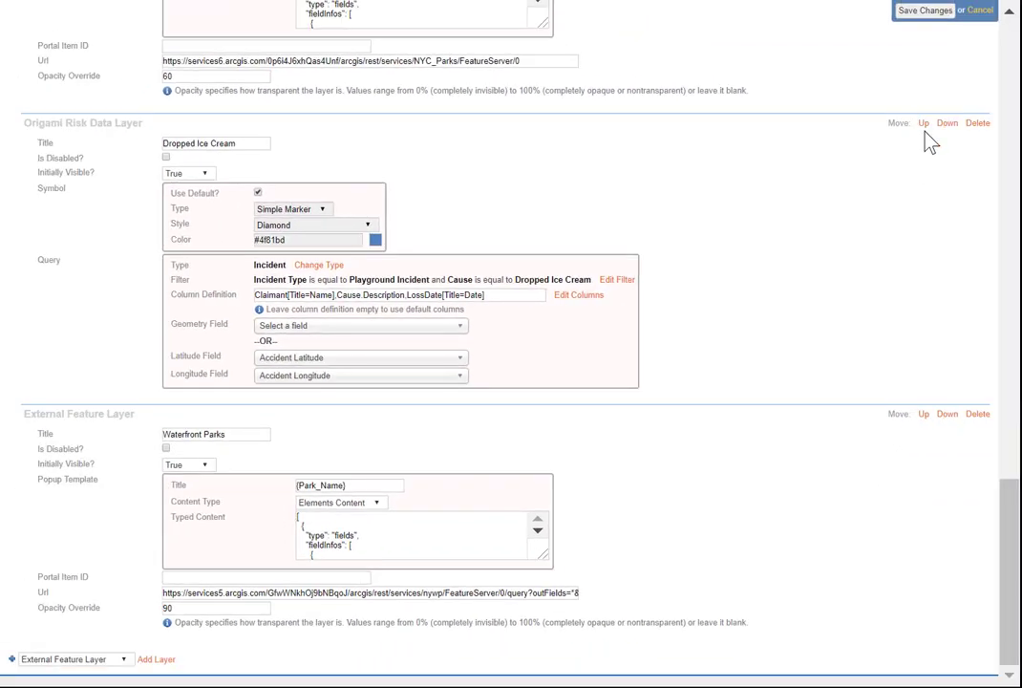
pyautogui.click(924, 126)
pyautogui.scroll(15, 205, 485)
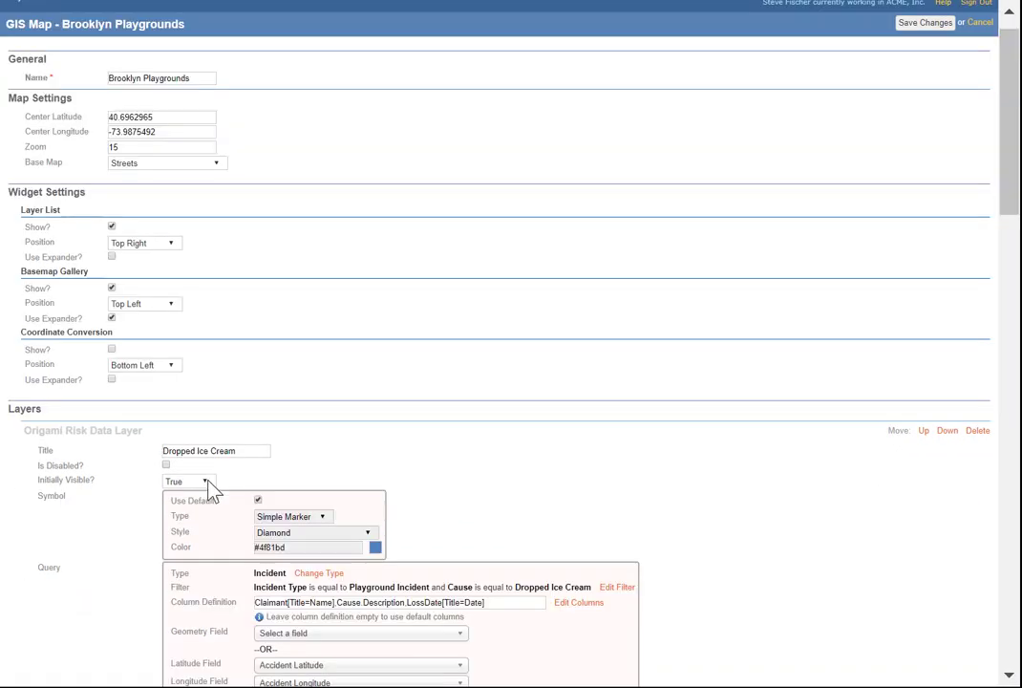
# Set Initially Visible to False for the Dropped Ice Cream layer and save the map changes
pyautogui.click(206, 483)
pyautogui.click(195, 541)
pyautogui.click(925, 26)
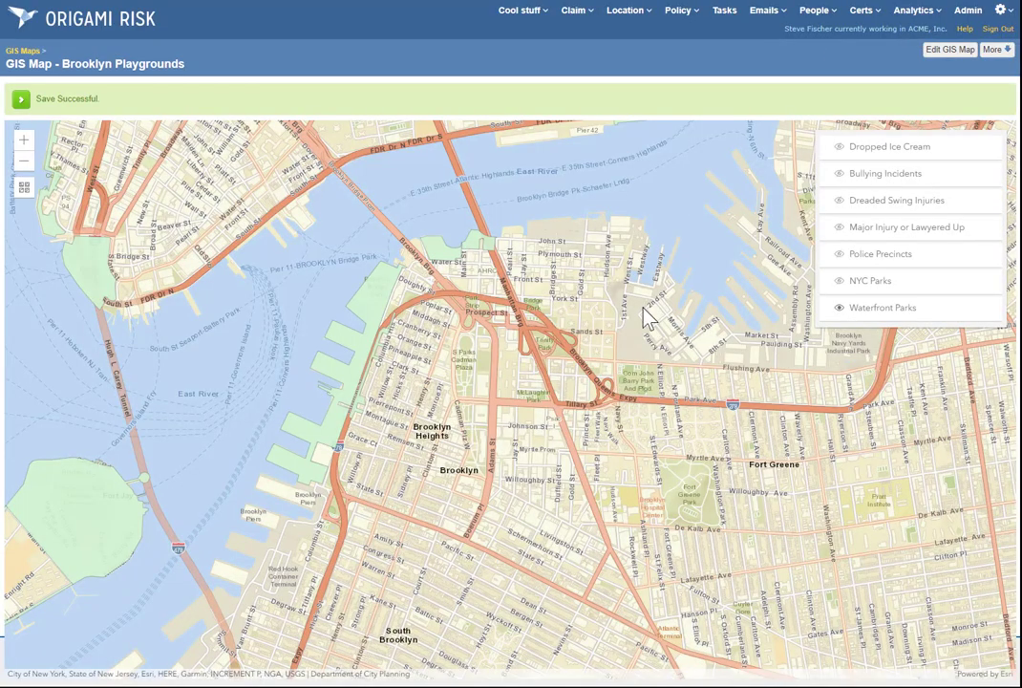
# Show the NYC Parks, Dreaded Swing Injuries, Bullying Incidents and Dropped Ice Cream layers, and view a dropped ice cream incident's details near the Brooklyn piers
pyautogui.click(865, 280)
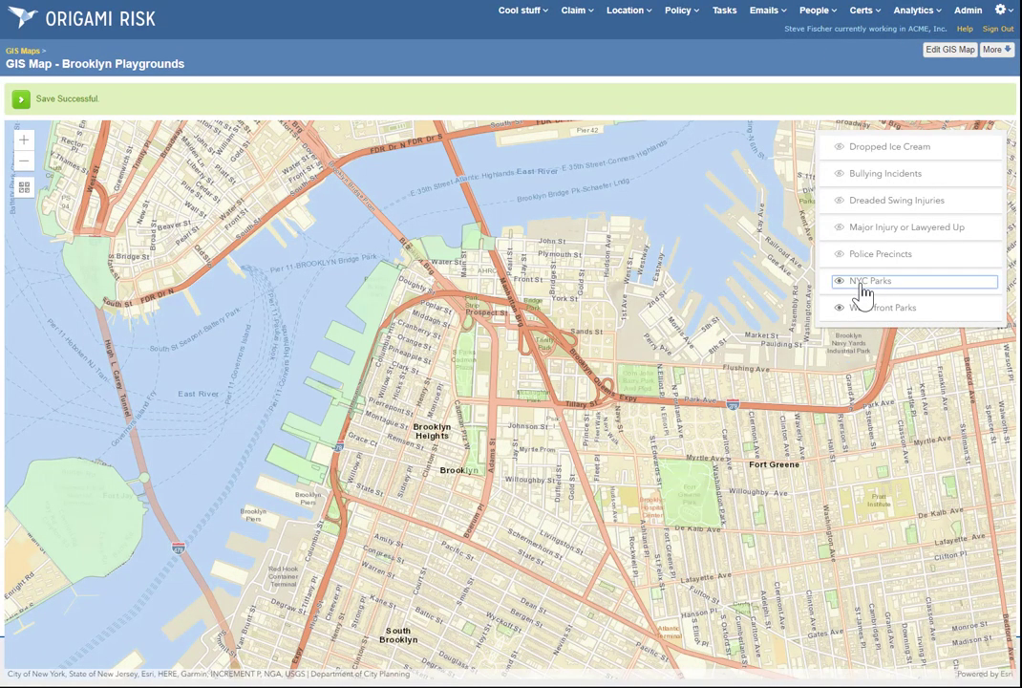
pyautogui.click(864, 202)
pyautogui.click(862, 176)
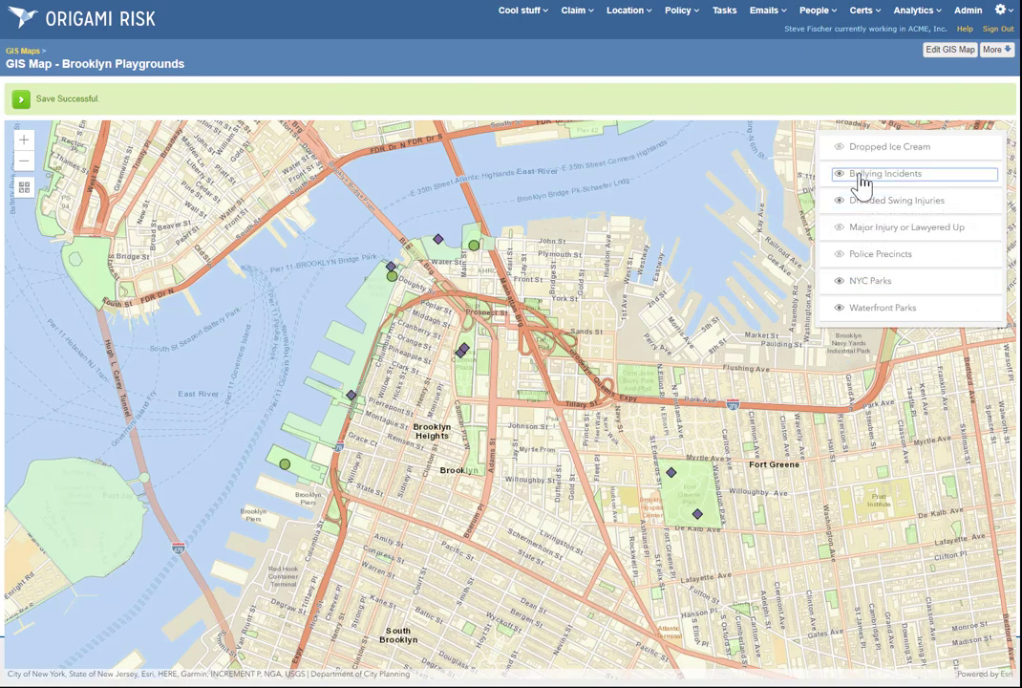
pyautogui.click(877, 148)
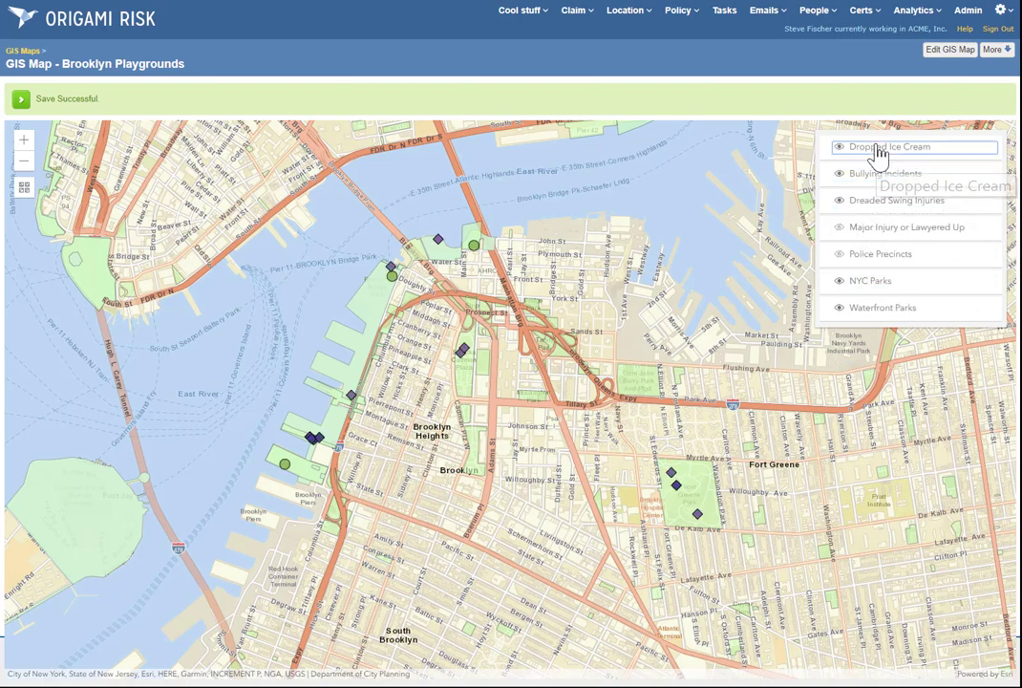
pyautogui.click(316, 436)
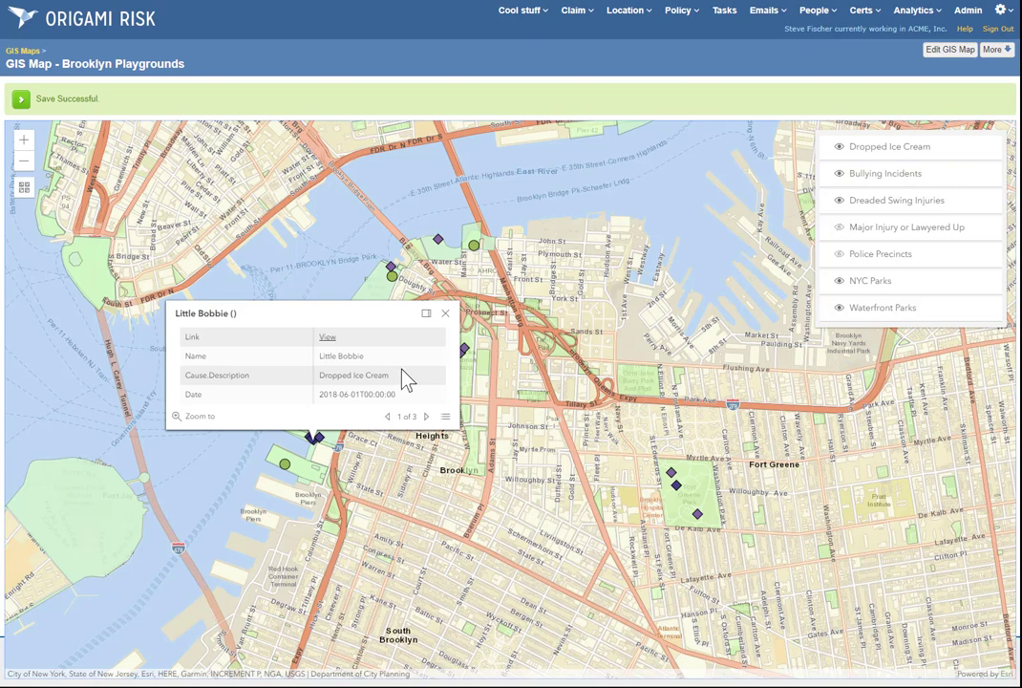